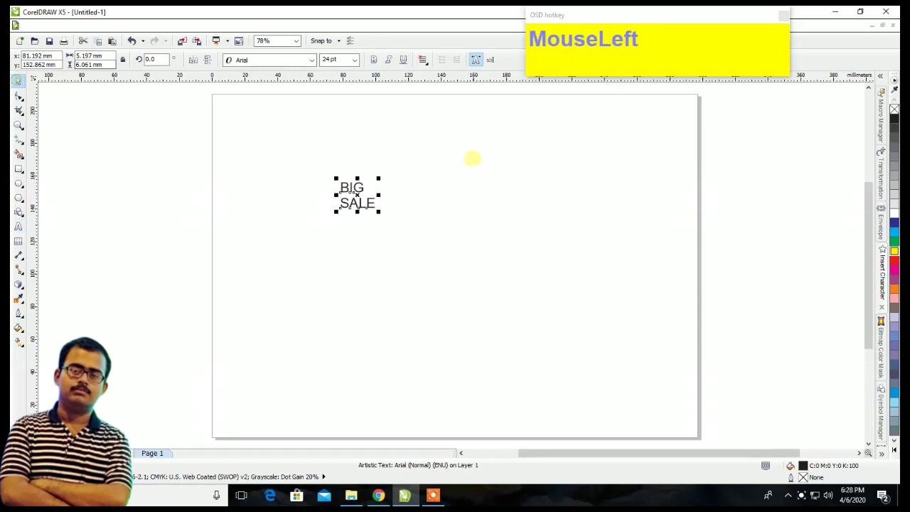
- Enlarge the BIG SALE text to about 145 by 107 mm and set its font to Impact
left_click_drag(378, 211, 585, 372)
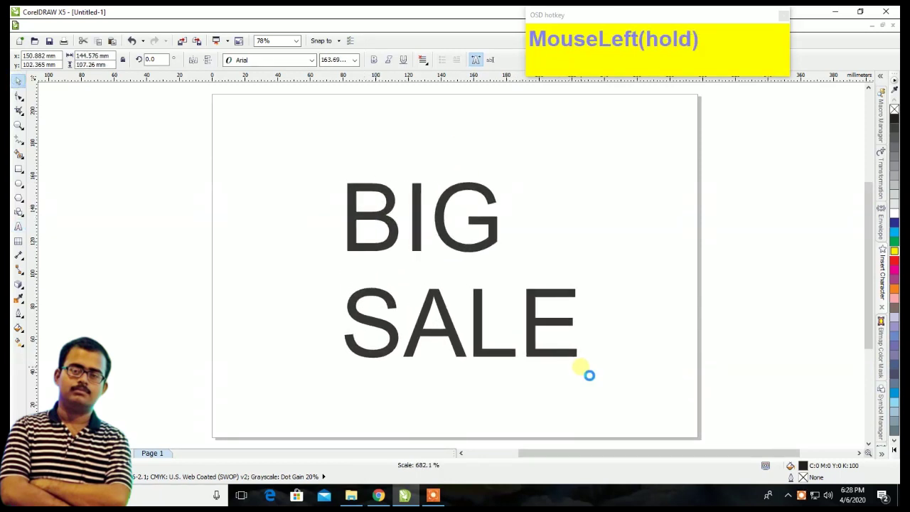
left_click(315, 61)
left_click(317, 81)
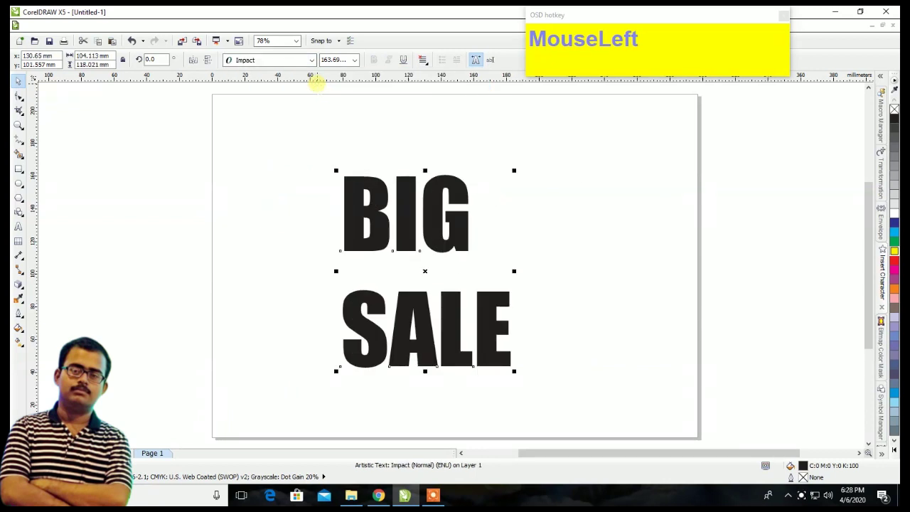
- Tighten the line spacing between BIG and SALE until the text is about 105 mm high, and center-align the two lines
left_click(18, 96)
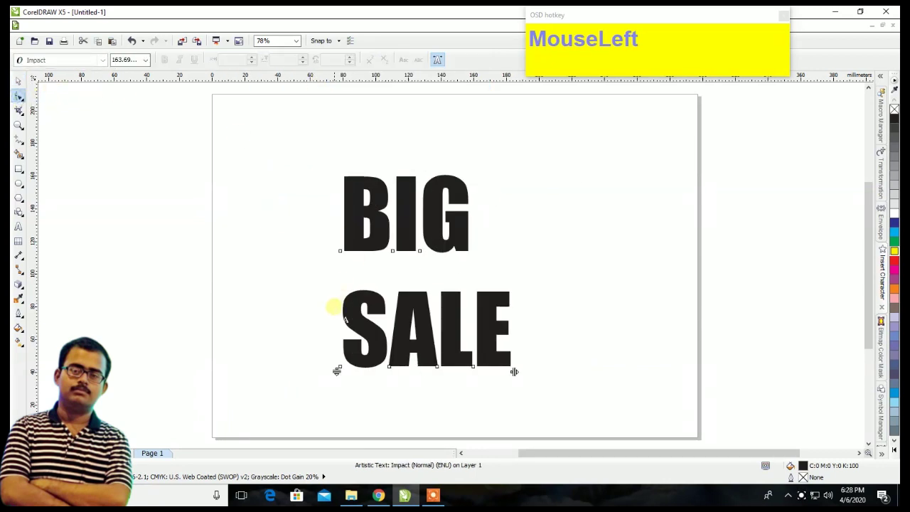
left_click_drag(337, 371, 317, 324)
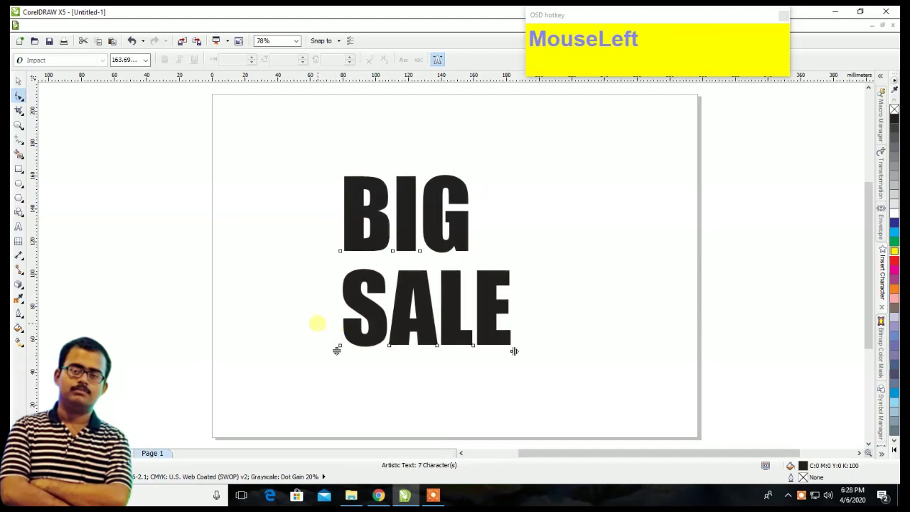
left_click(13, 82)
left_click(422, 60)
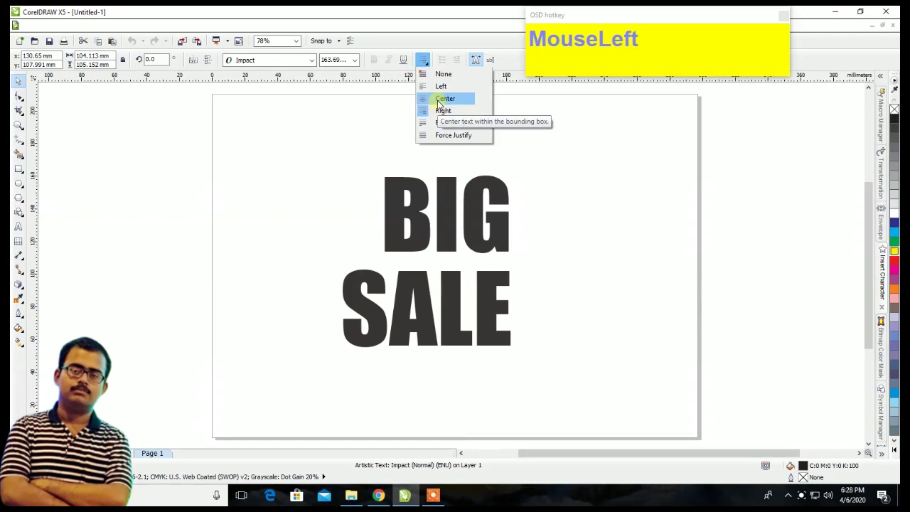
left_click(441, 98)
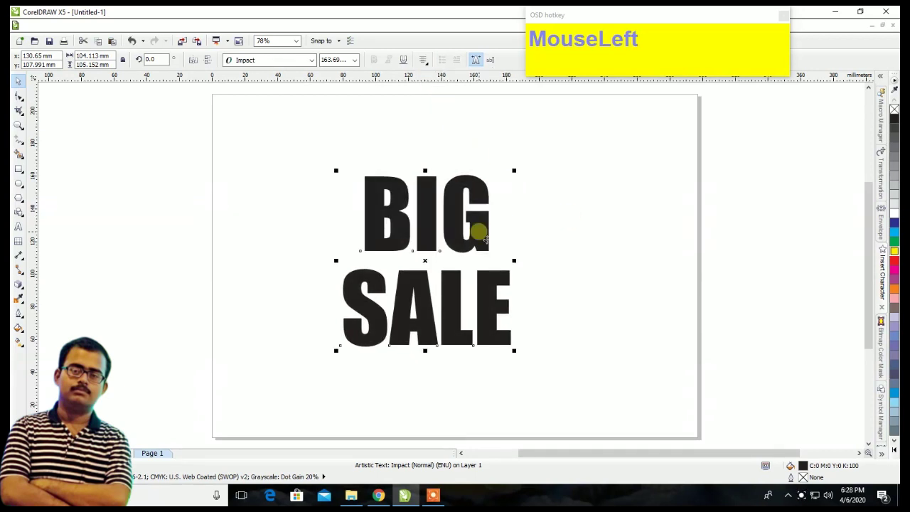
- Duplicate the BIG SALE text and place the copy outside the page on its right side
scroll(486, 239, "down", 2)
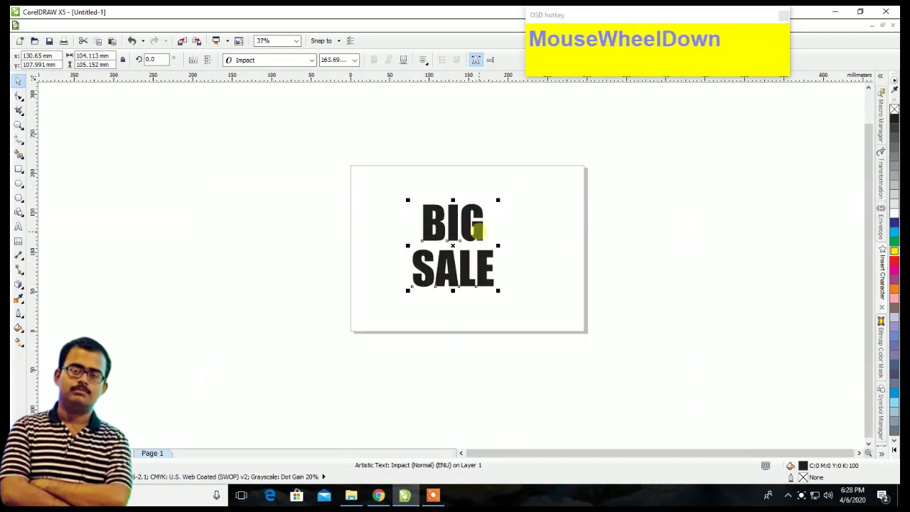
key("ctrl")
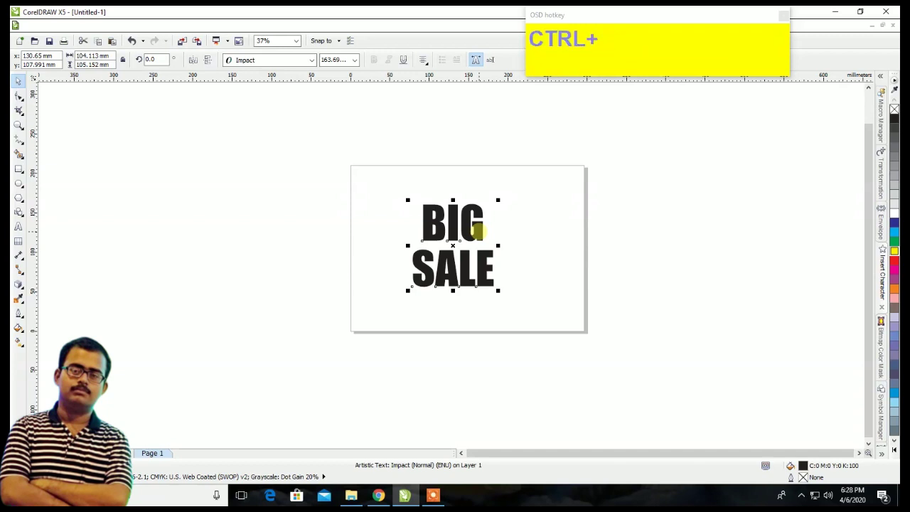
key("ctrl+d")
left_click_drag(482, 211, 632, 234)
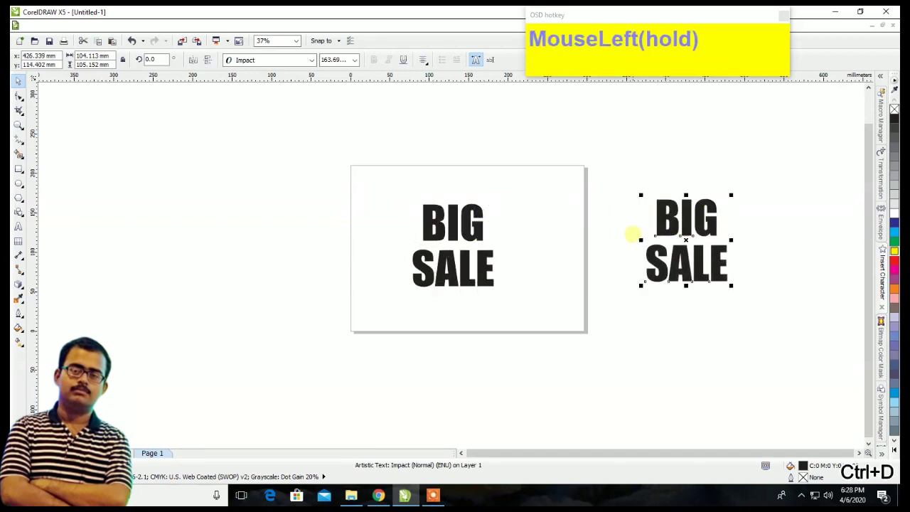
left_click(601, 215)
- Add a perspective effect to the BIG SALE text on the page
scroll(415, 228, "up", 2)
scroll(432, 229, "down", 1)
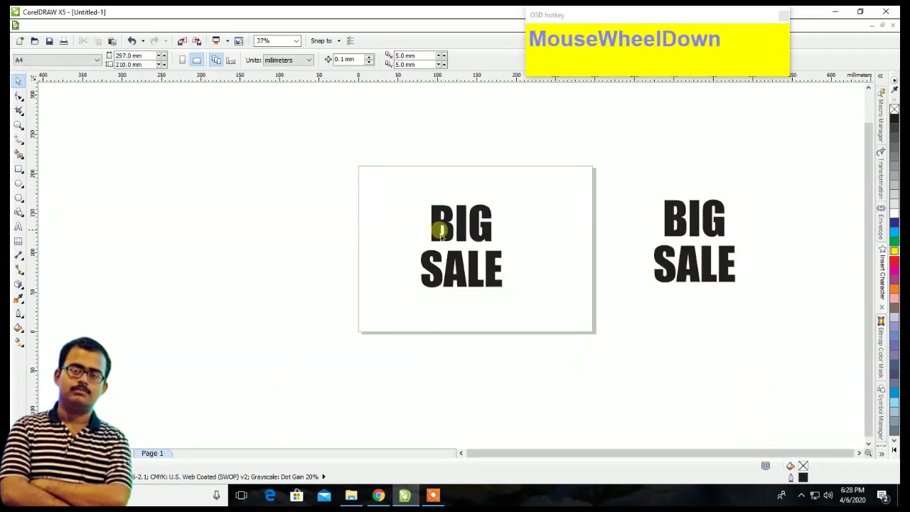
scroll(437, 231, "up", 1)
scroll(478, 242, "up", 1)
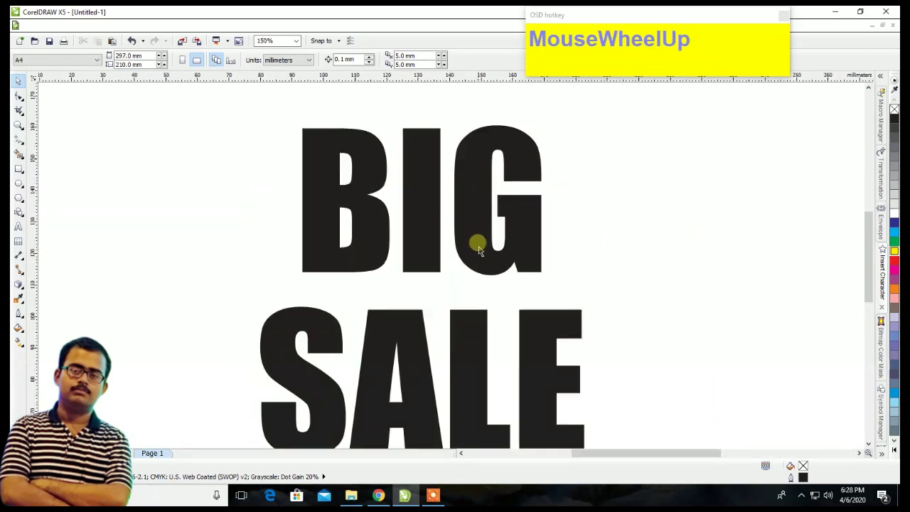
scroll(477, 244, "down", 1)
left_click(478, 244)
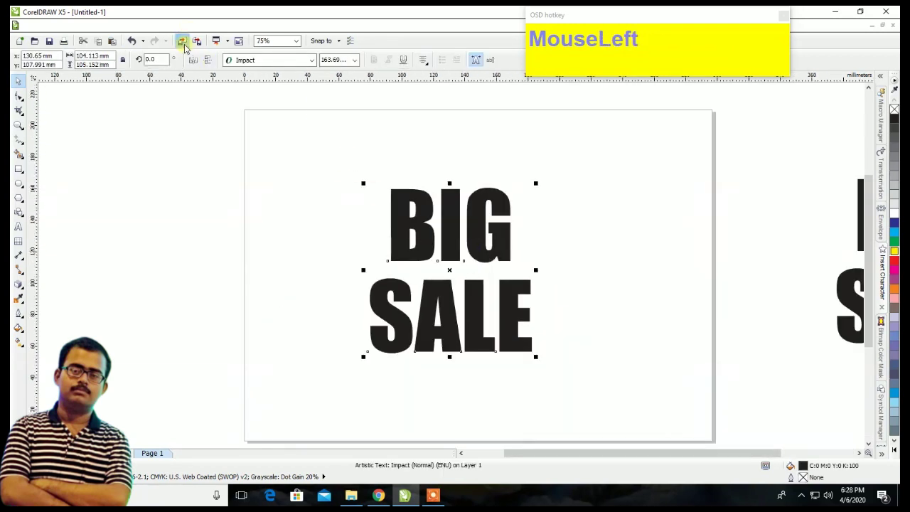
left_click(204, 27)
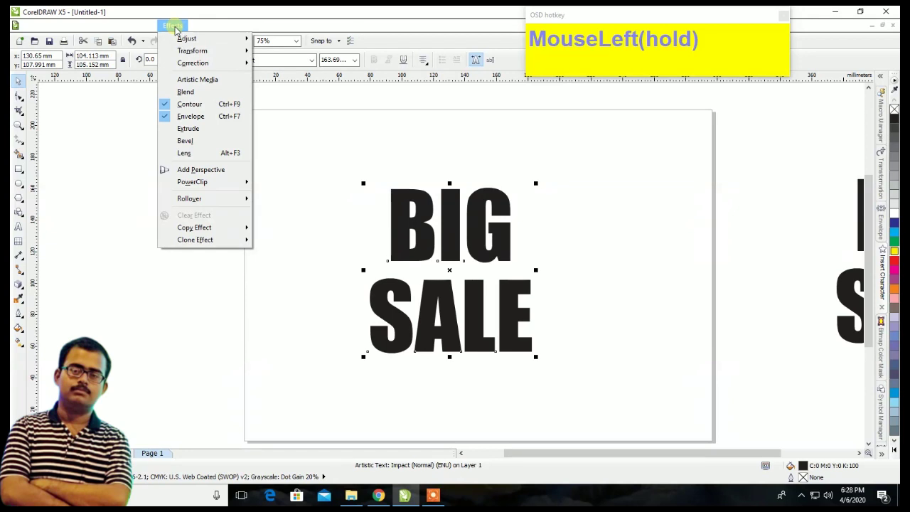
left_click(189, 169)
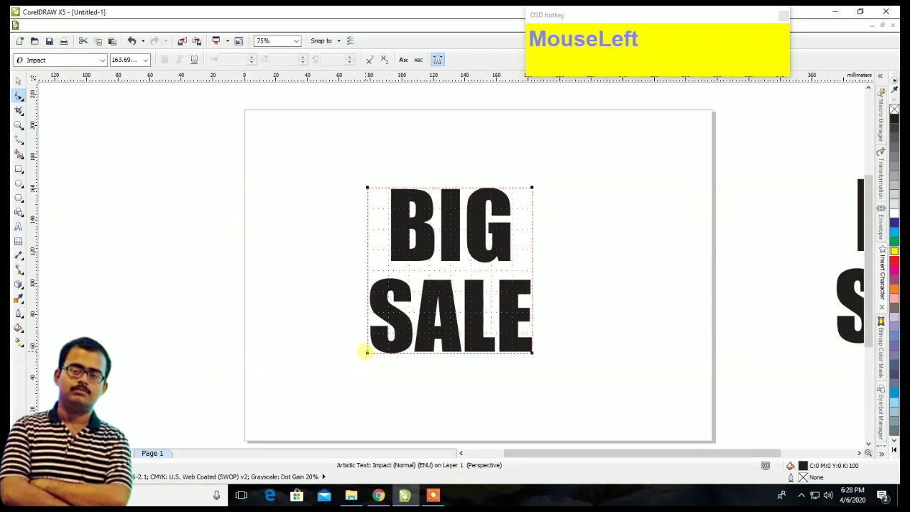
key("shift")
left_click_drag(366, 351, 366, 382)
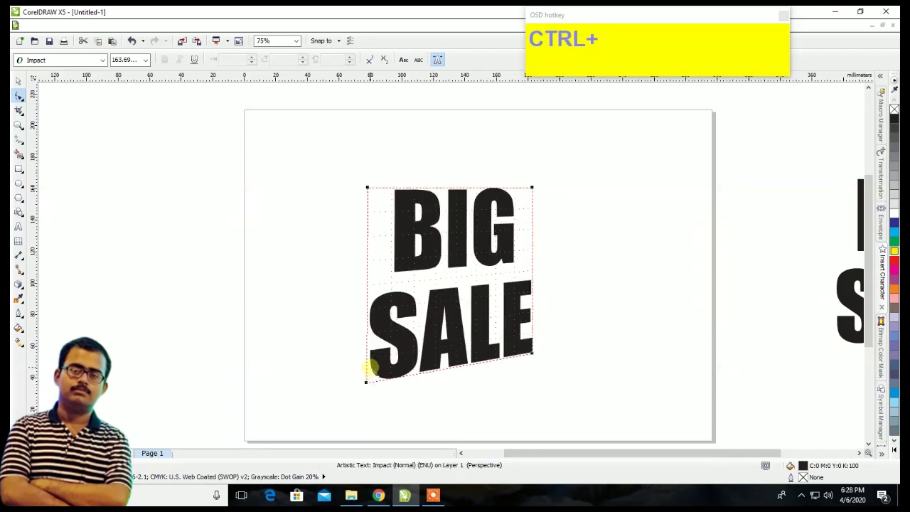
key("ctrl+z")
left_click_drag(366, 352, 365, 371)
key("ctrl+z")
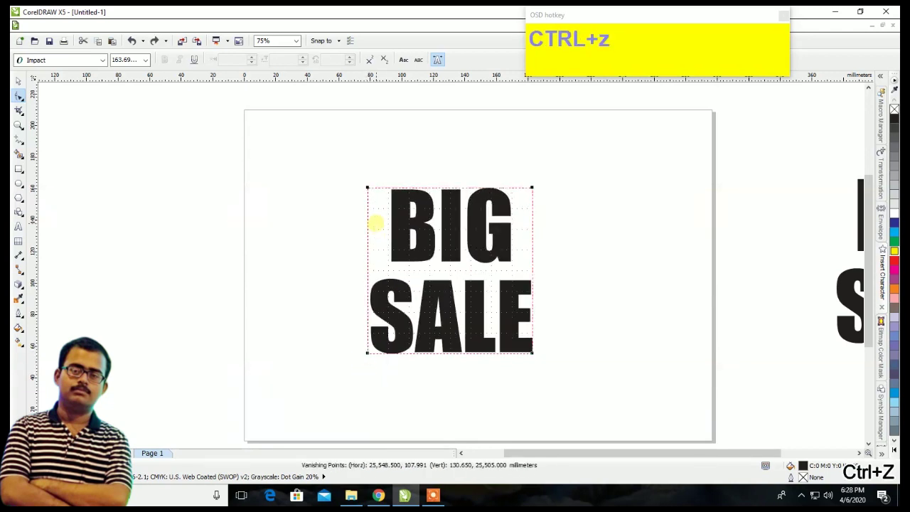
left_click_drag(368, 188, 369, 190)
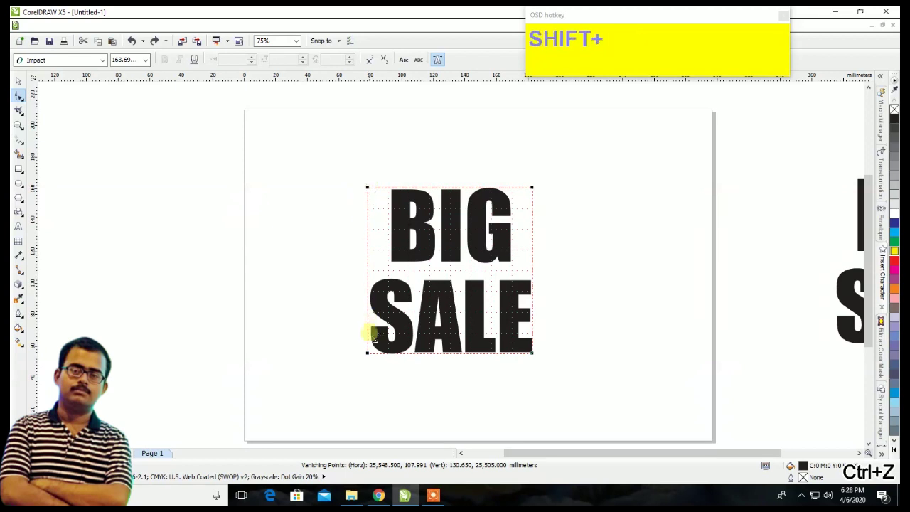
- Stretch the perspective's left corners up and down until the text is about 144 mm high, and shift the text about 32 mm right
left_click_drag(367, 351, 367, 393)
left_click_drag(367, 187, 369, 156)
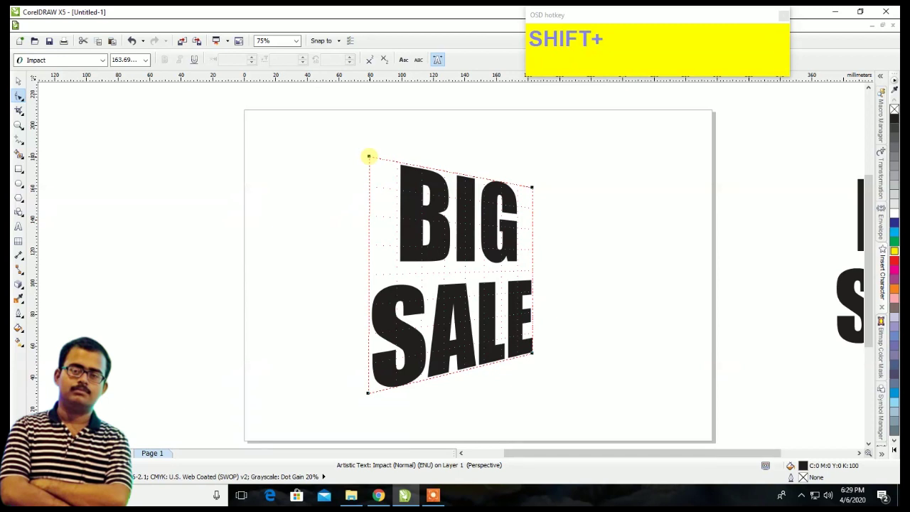
left_click(19, 81)
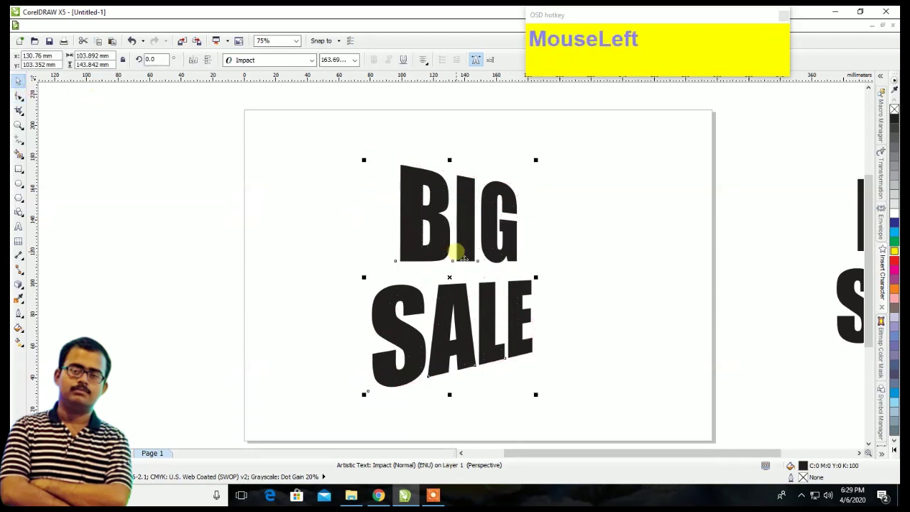
left_click_drag(441, 246, 492, 241)
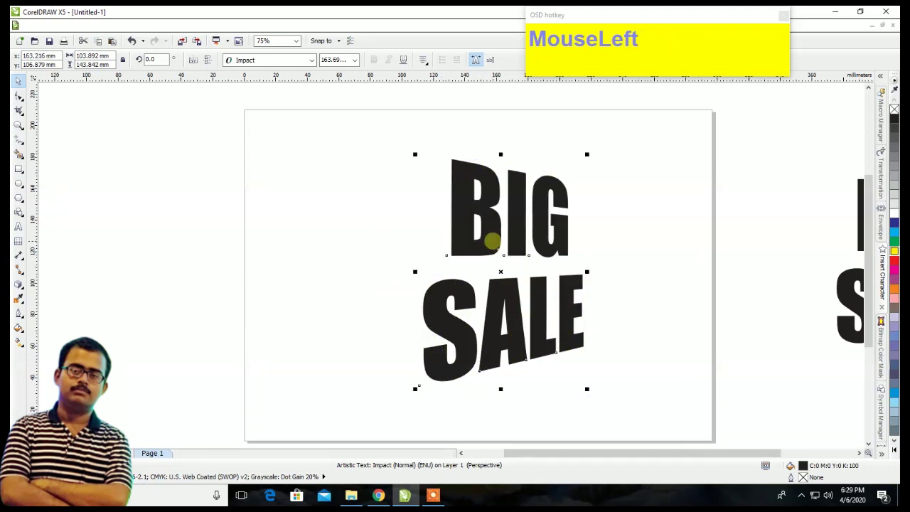
- Convert the perspective BIG SALE text to curves and break it apart into separate shapes
key("ctrl")
key("ctrl+q")
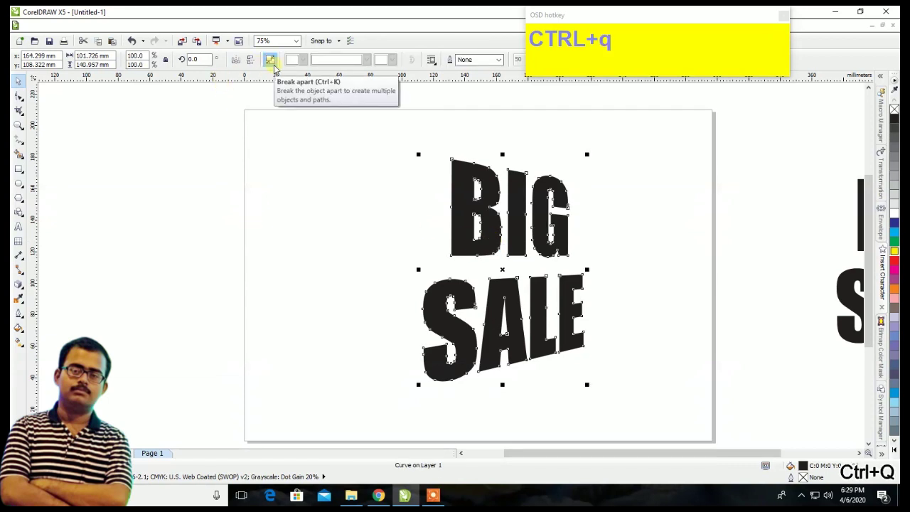
left_click(304, 122)
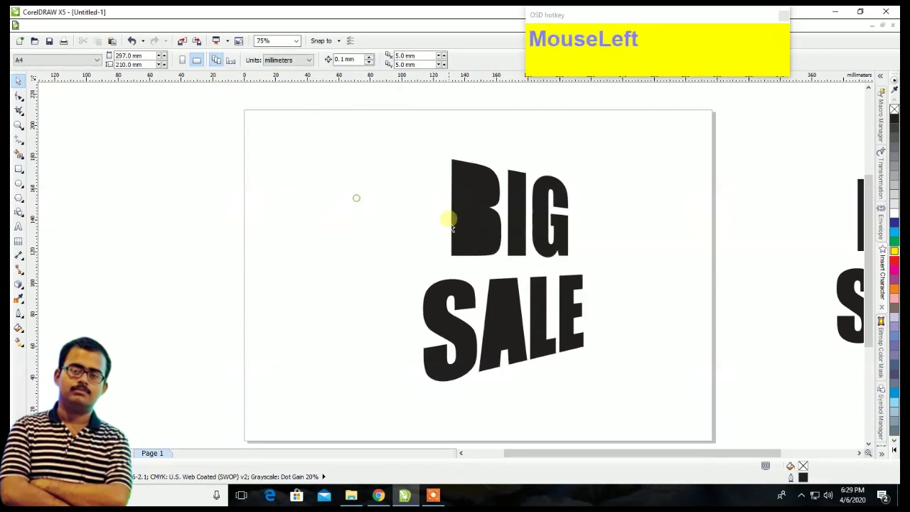
- Fill the inner shapes of the letters B and A with white and bring them to the front
left_click_drag(413, 148, 509, 251)
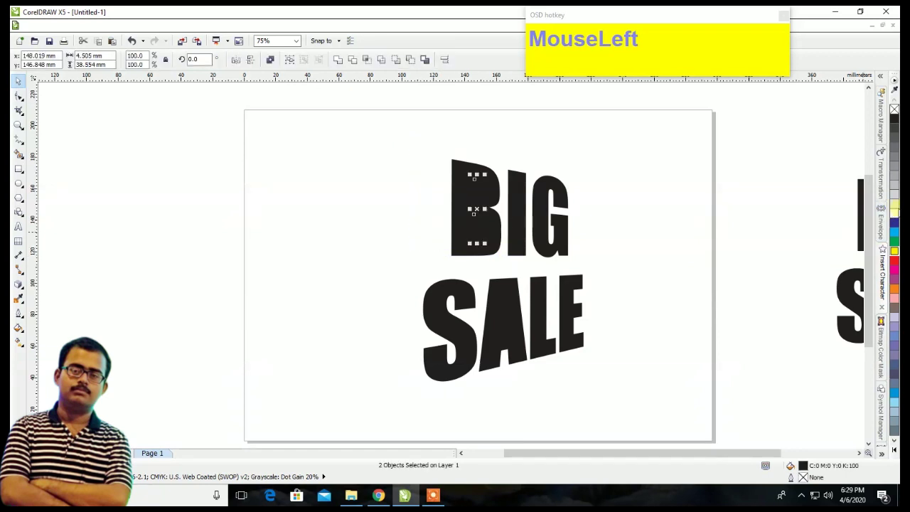
left_click(896, 212)
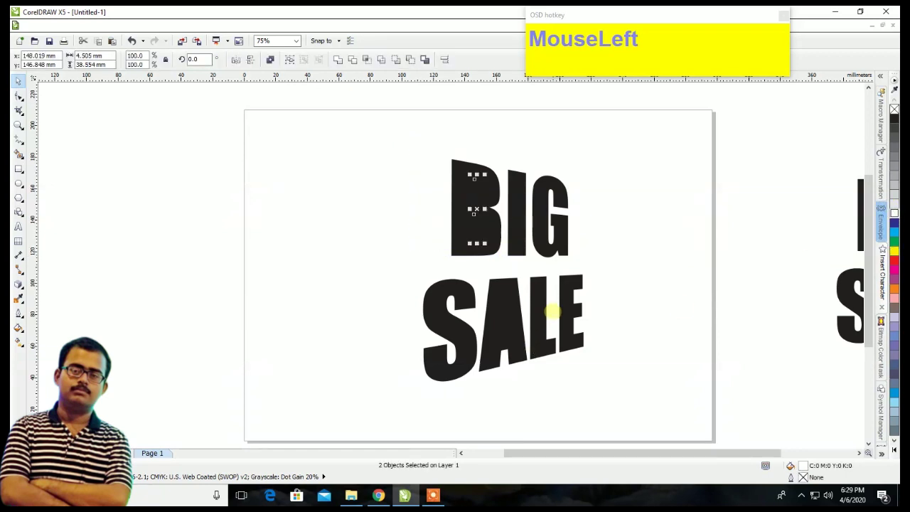
key("shift+Page_Up")
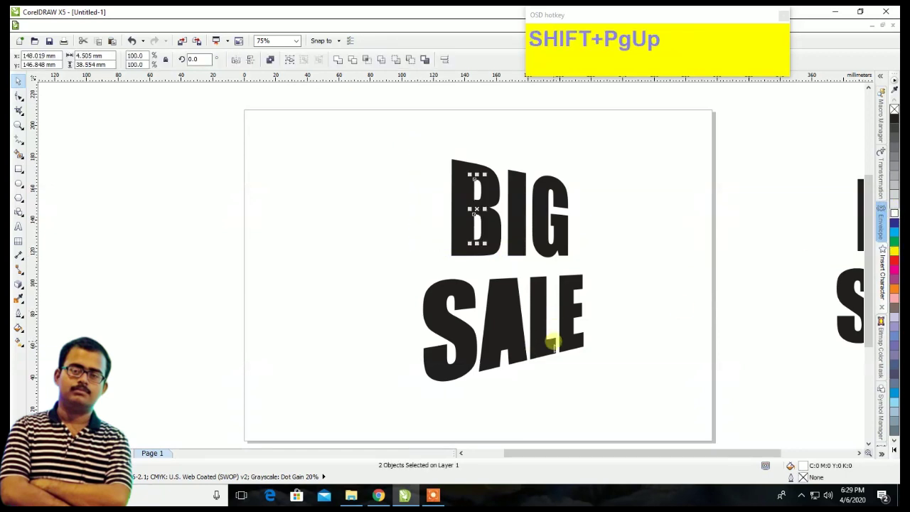
left_click(530, 380)
left_click_drag(530, 407, 487, 287)
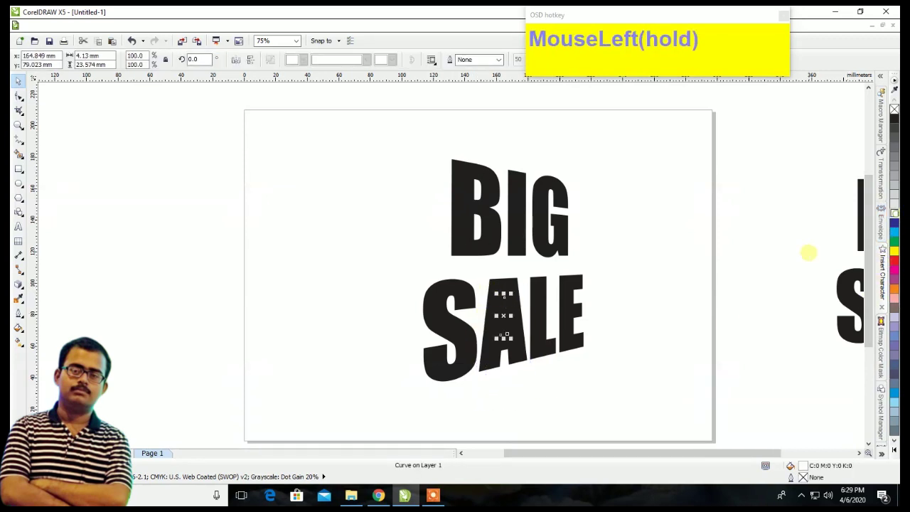
key("shift+Page_Up")
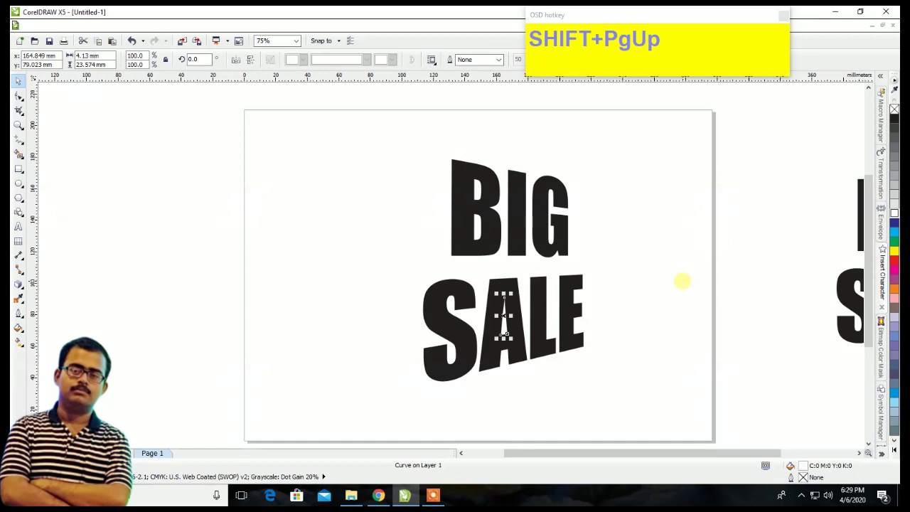
- Combine all the shapes of BIG into one curve and all the shapes of SALE into another
left_click(682, 282)
left_click_drag(620, 147, 372, 270)
key("ctrl+l")
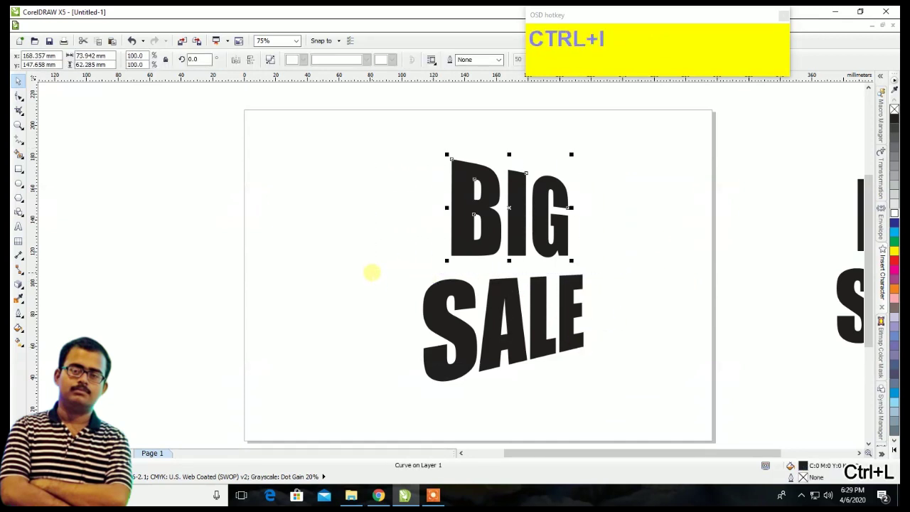
left_click(622, 260)
left_click_drag(624, 260, 284, 417)
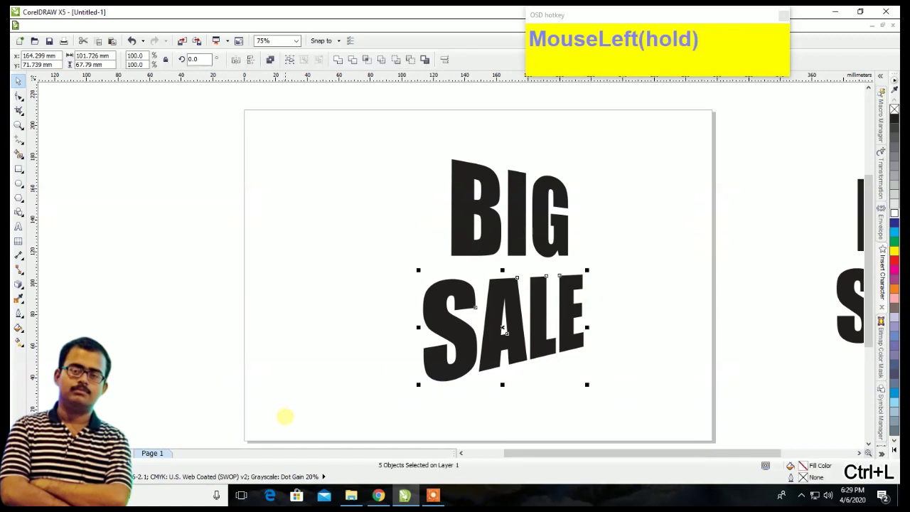
key("ctrl+l")
left_click(625, 301)
left_click(21, 283)
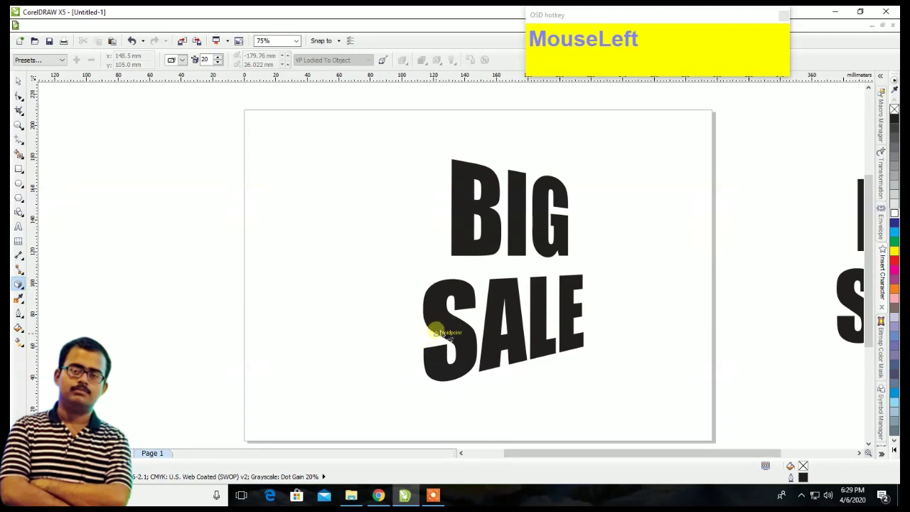
mouse_move(406, 327)
left_mouse_down()
mouse_move(349, 321)
mouse_move(432, 319)
mouse_move(335, 313)
left_mouse_up()
left_click(19, 80)
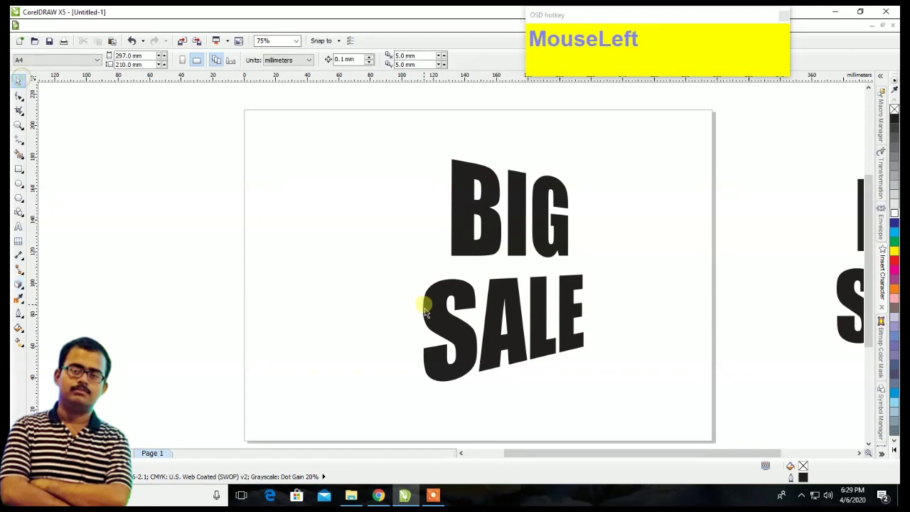
- Extrude the SALE curve toward the left, placing its vanishing point at about x -393 mm, y 11 mm
left_click(432, 317)
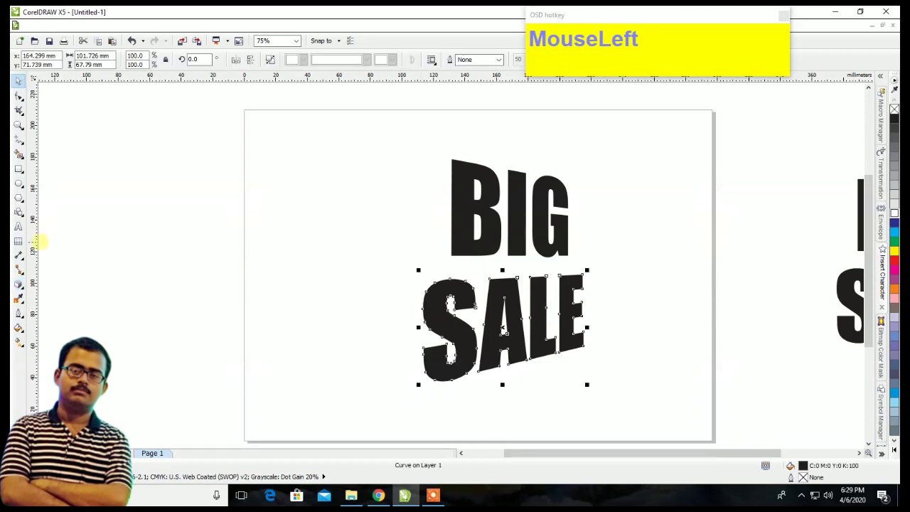
left_click(17, 284)
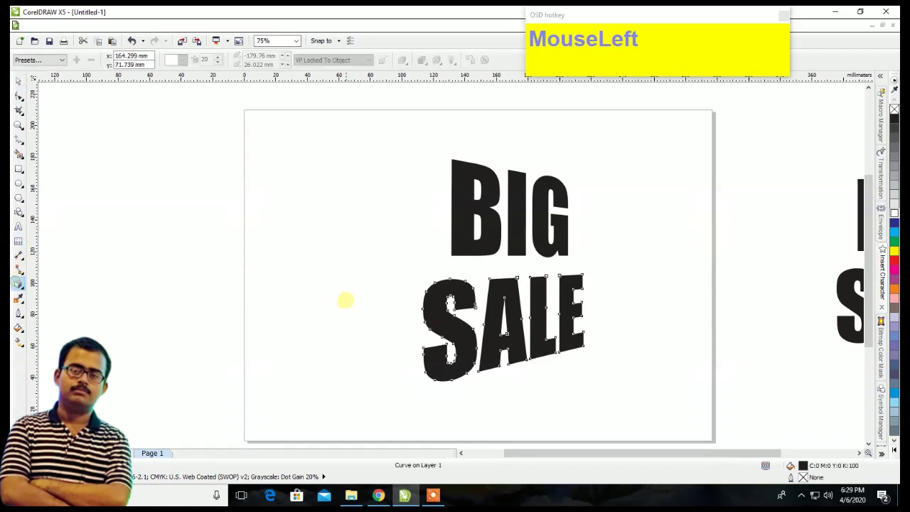
mouse_move(445, 322)
left_mouse_down()
mouse_move(376, 337)
mouse_move(273, 336)
mouse_move(120, 275)
mouse_move(32, 284)
mouse_move(181, 268)
mouse_move(113, 339)
mouse_move(121, 368)
mouse_move(136, 366)
left_mouse_up()
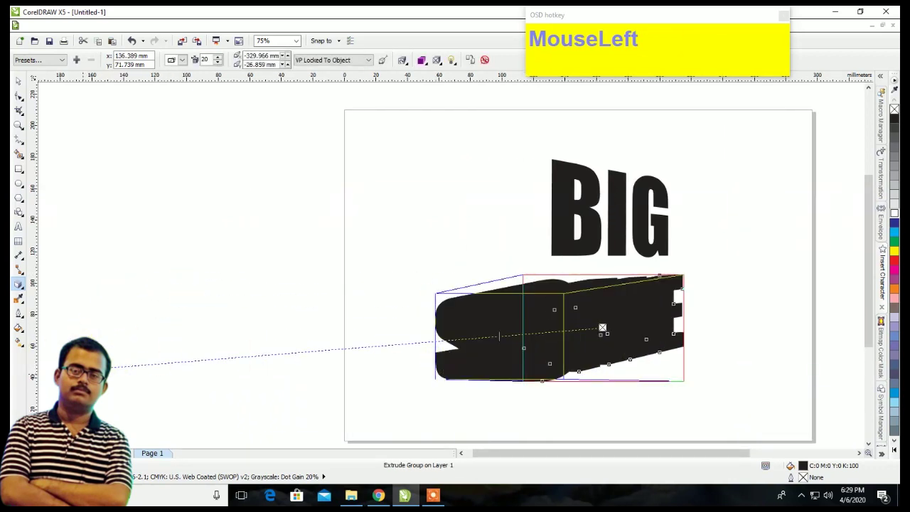
left_click_drag(124, 366, 67, 310)
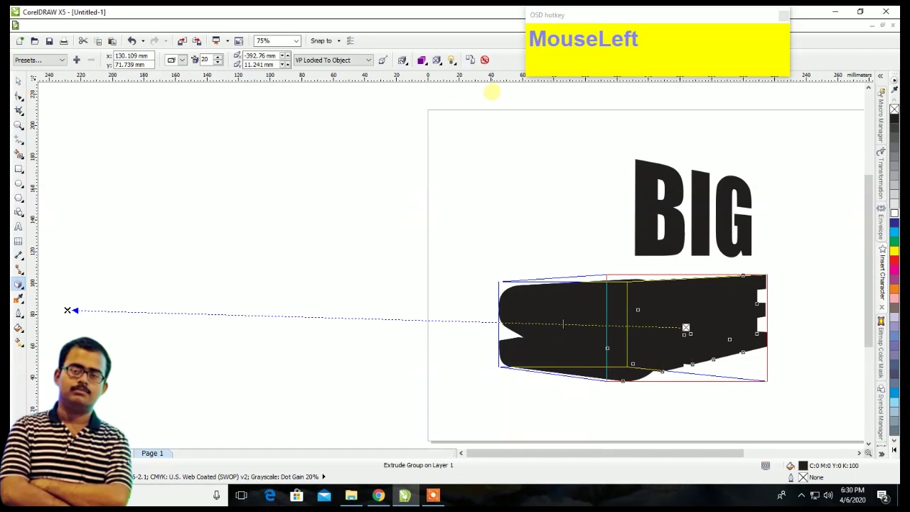
- Change the SALE extrusion to a solid red colour
left_click(421, 61)
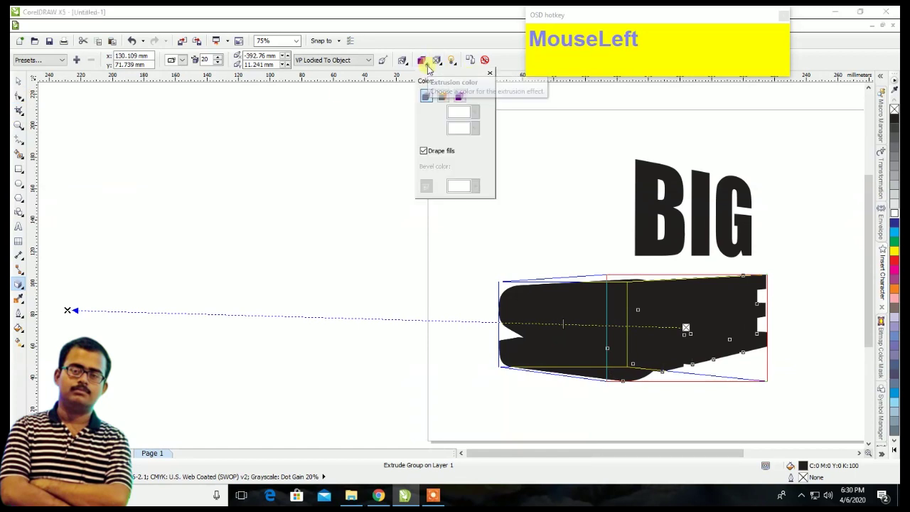
left_click(443, 96)
left_click(475, 112)
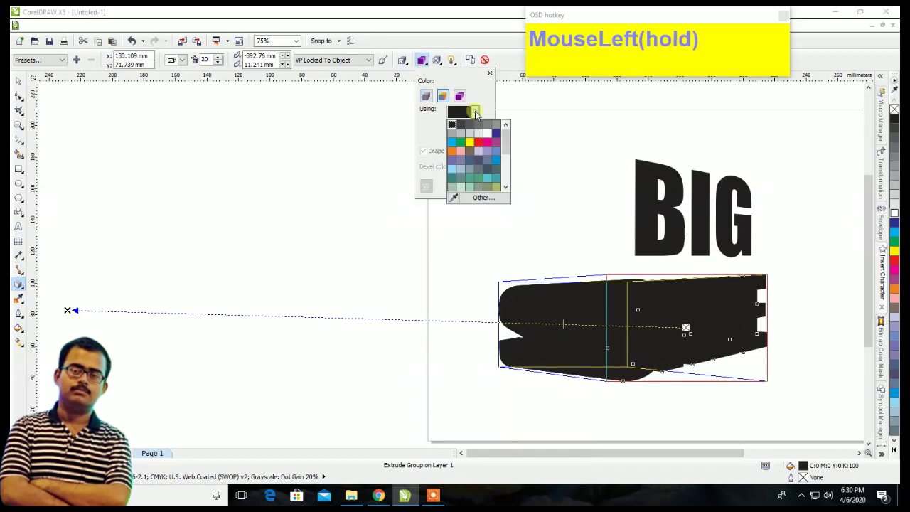
left_click(479, 144)
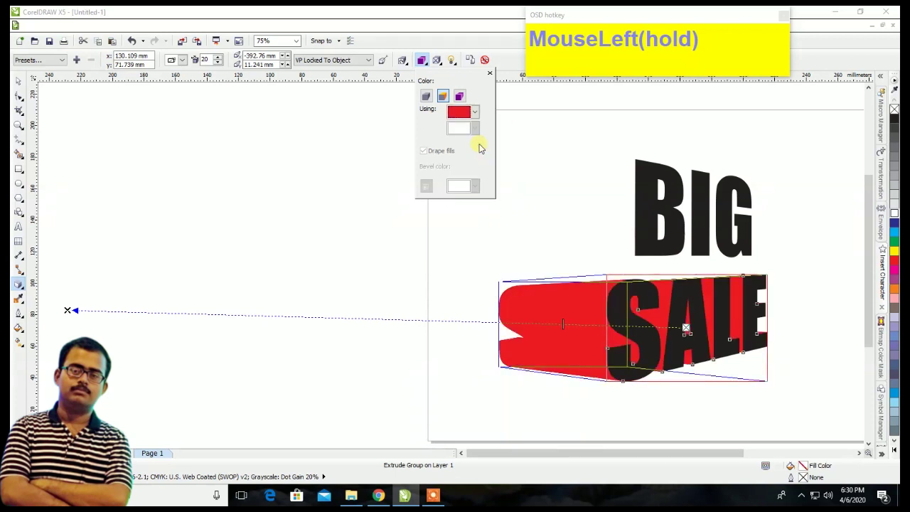
- Move the SALE extrusion's vanishing point to about x -257 mm, y -22 mm
left_click(71, 311)
left_click(614, 326)
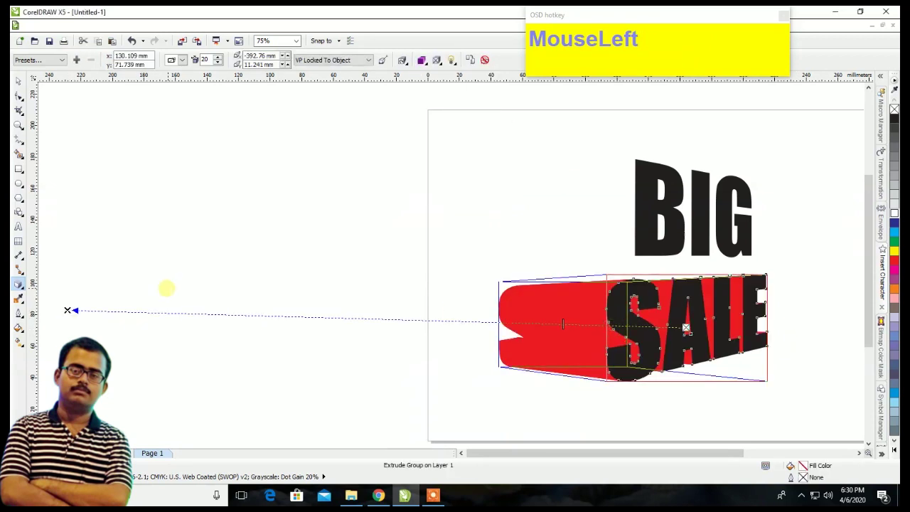
left_click_drag(67, 310, 282, 362)
scroll(268, 310, "down", 3)
scroll(366, 315, "up", 3)
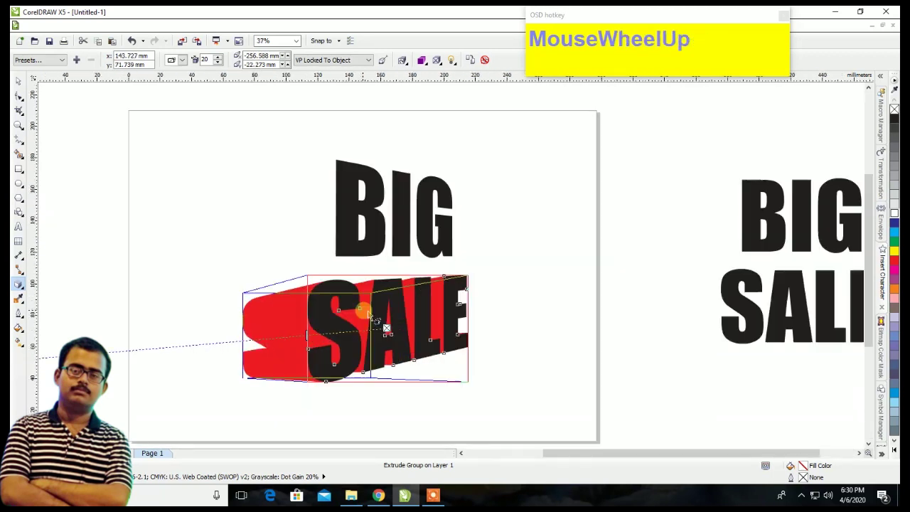
- Extrude the BIG curve toward the lower left, vanishing point about x -280 mm, y -87 mm, and colour the extrusion solid red
left_click(347, 210)
left_click_drag(346, 213, 51, 346)
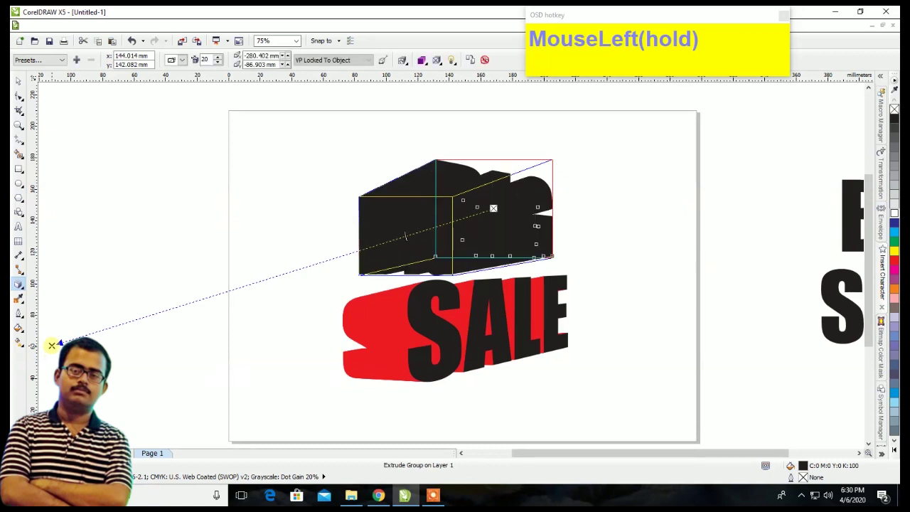
left_click(421, 59)
left_click(442, 96)
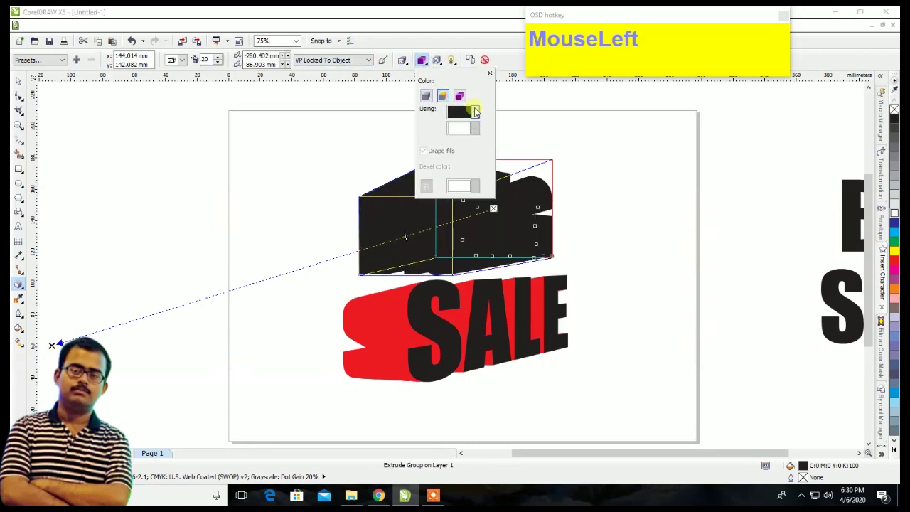
left_click(470, 112)
left_click(478, 145)
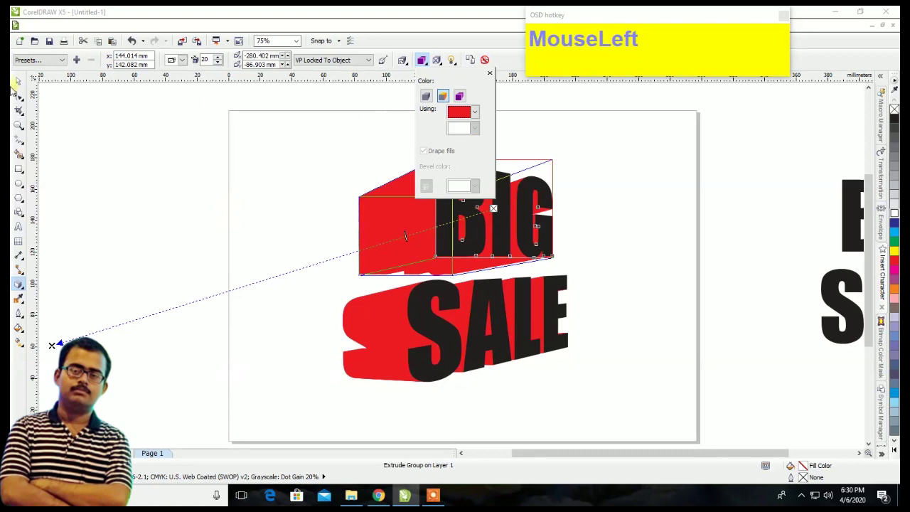
left_click(19, 84)
left_click(575, 220)
- Nudge the BIG extrusion down about 12.6 mm so that it sits directly on top of SALE
scroll(228, 211, "down", 1)
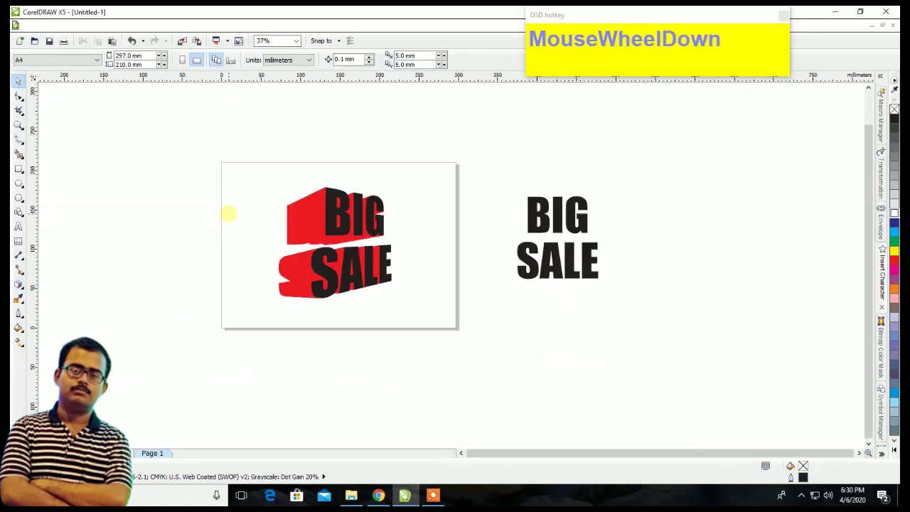
scroll(343, 232, "up", 2)
left_click(328, 229)
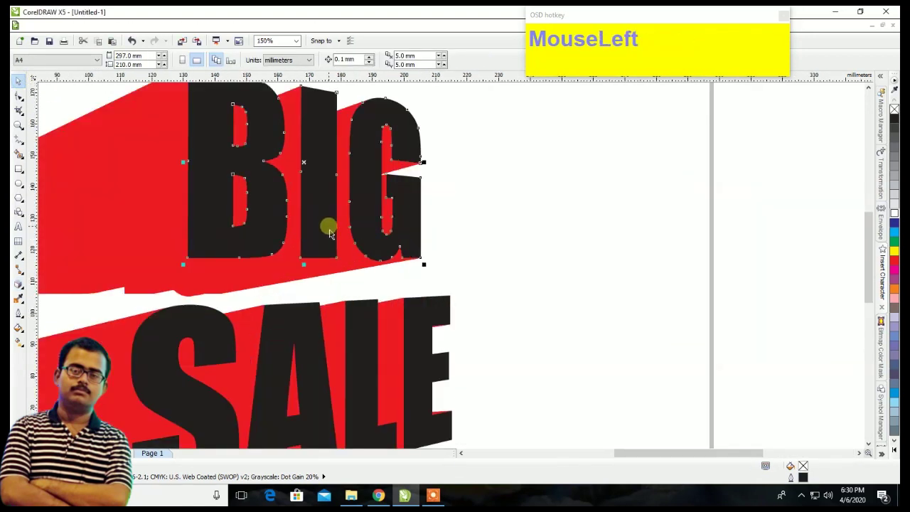
scroll(336, 235, "down", 1)
left_click(242, 212)
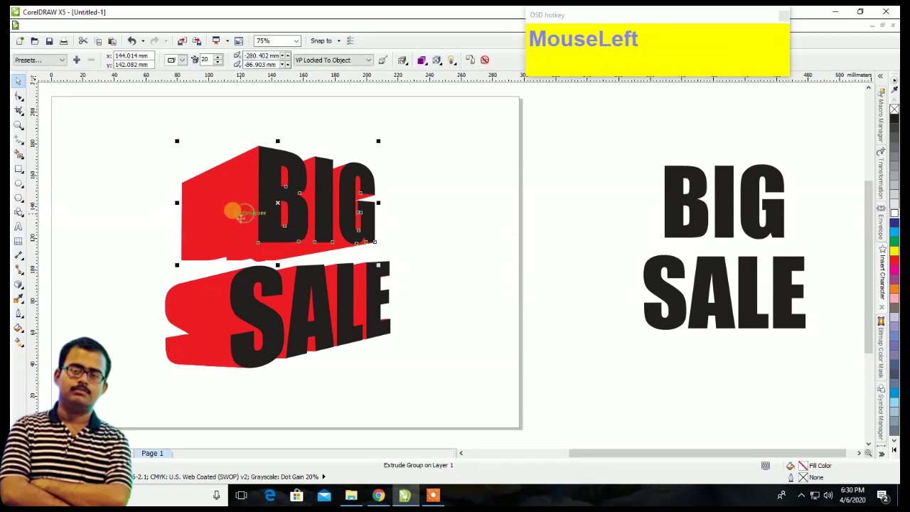
key("Down")
key("Down")
key("Down")
key("Down")
key("Down")
key("Down")
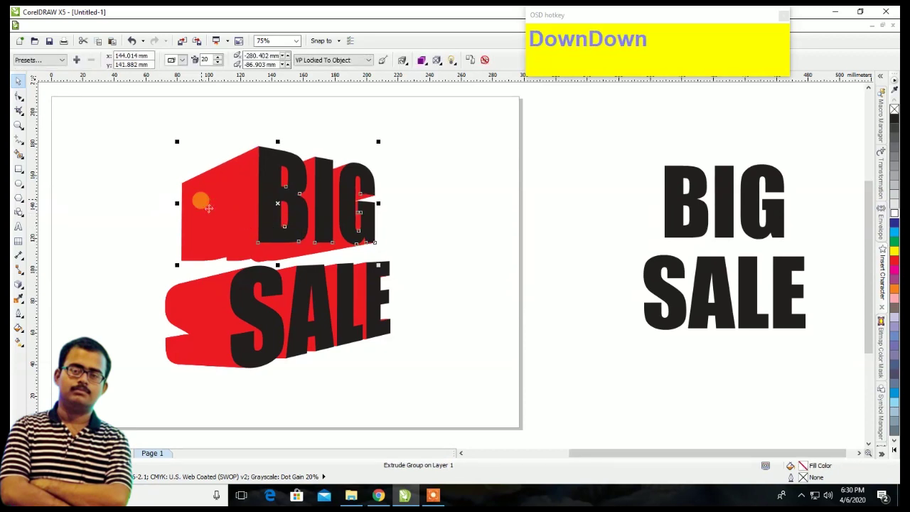
key("Down")
key("Down")
key("Down")
key("Down")
key("Down")
key("Down")
key("Down")
key("Down")
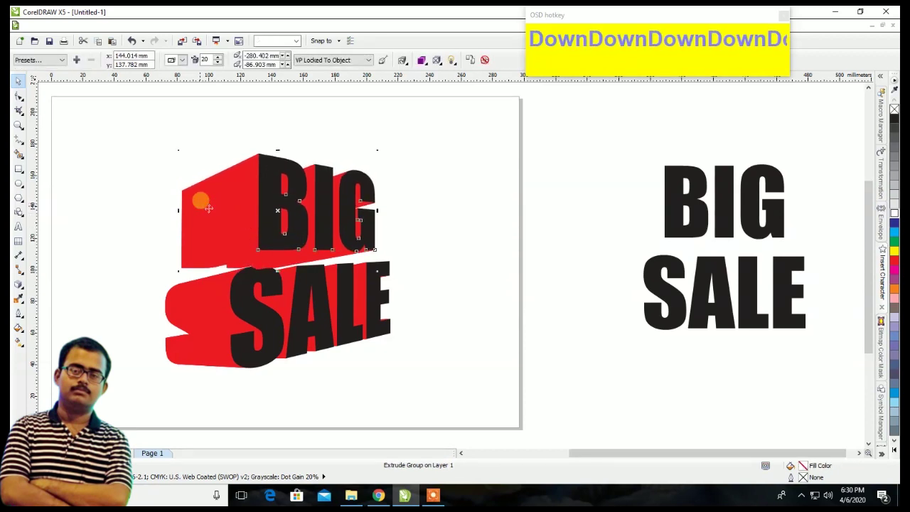
key("Down")
key("Down")
key("Down")
key("Down")
key("Down")
key("Down")
key("Down")
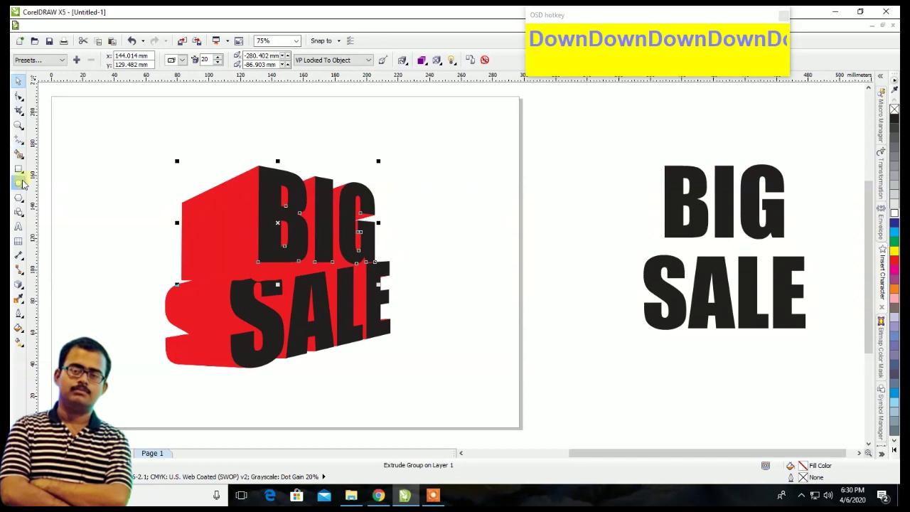
- Raise the BIG extrusion's vanishing point to about x -277 mm, y -48 mm
left_click(19, 284)
scroll(137, 246, "down", 1)
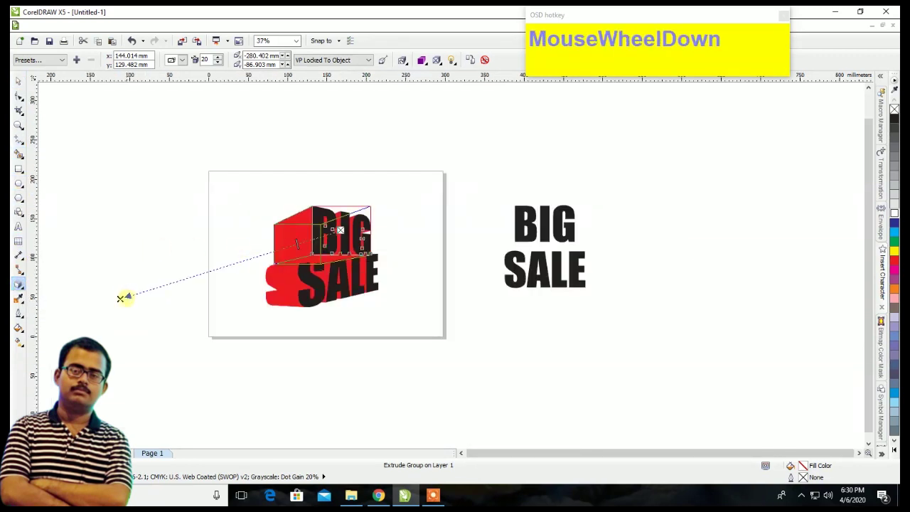
left_click_drag(120, 299, 124, 268)
scroll(345, 260, "up", 1)
- Raise the SALE extrusion's vanishing point to about x -251 mm, y 23 mm
left_click(230, 284)
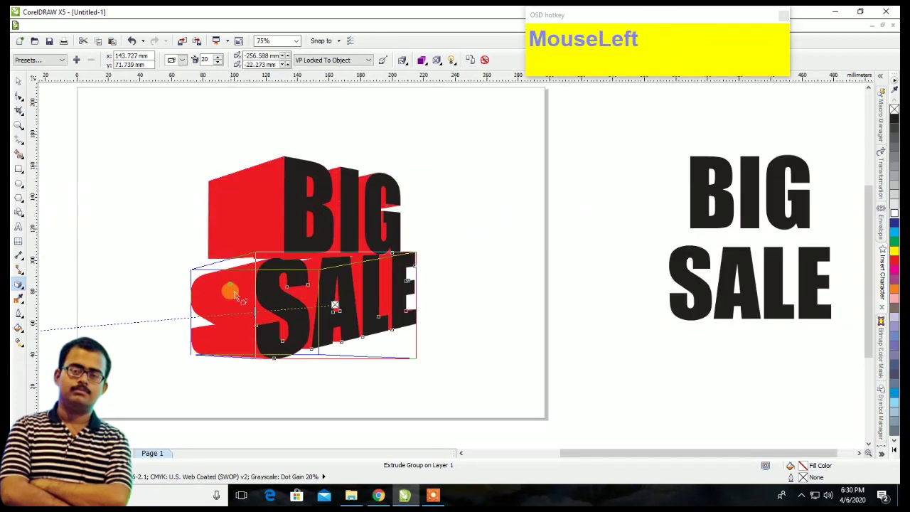
scroll(303, 296, "down", 1)
left_click_drag(117, 316, 119, 292)
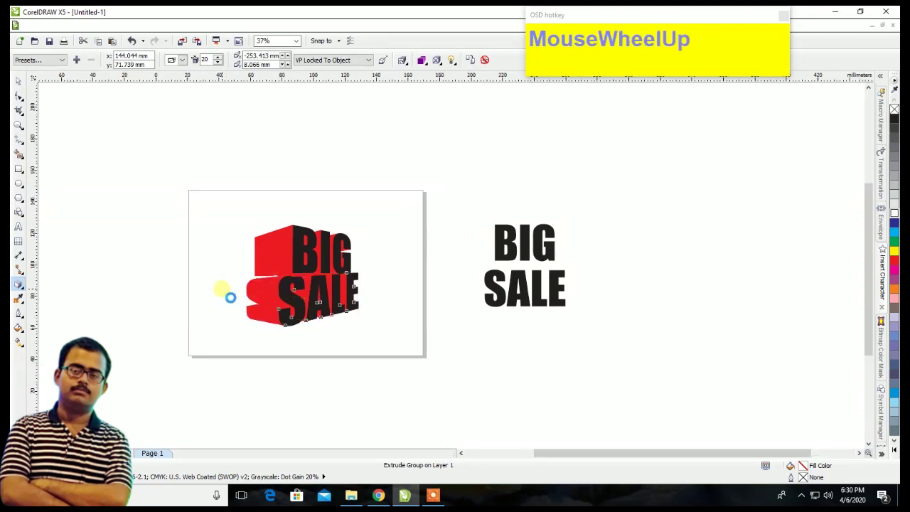
scroll(222, 288, "up", 1)
scroll(267, 278, "down", 1)
left_click_drag(141, 287, 143, 275)
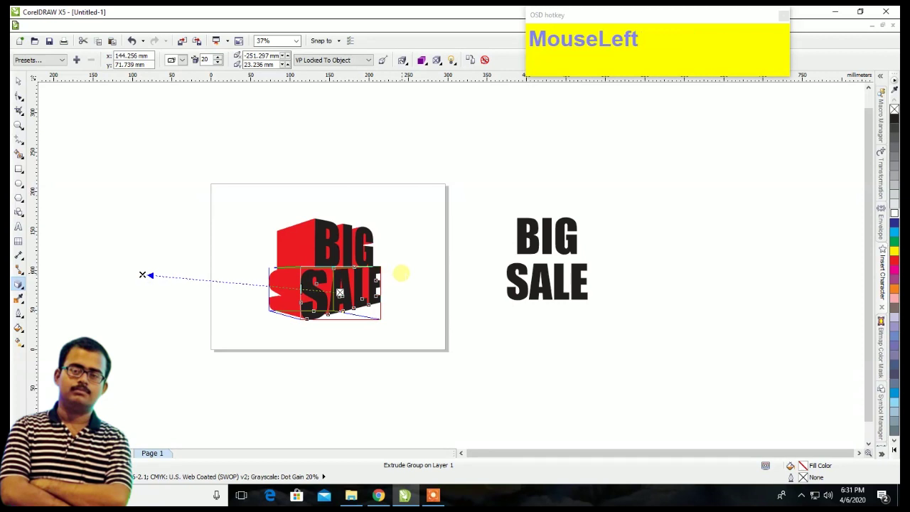
scroll(395, 272, "up", 1)
- Shift the BIG extrusion's vanishing point to about x -247 mm, y -42 mm
left_click(197, 232)
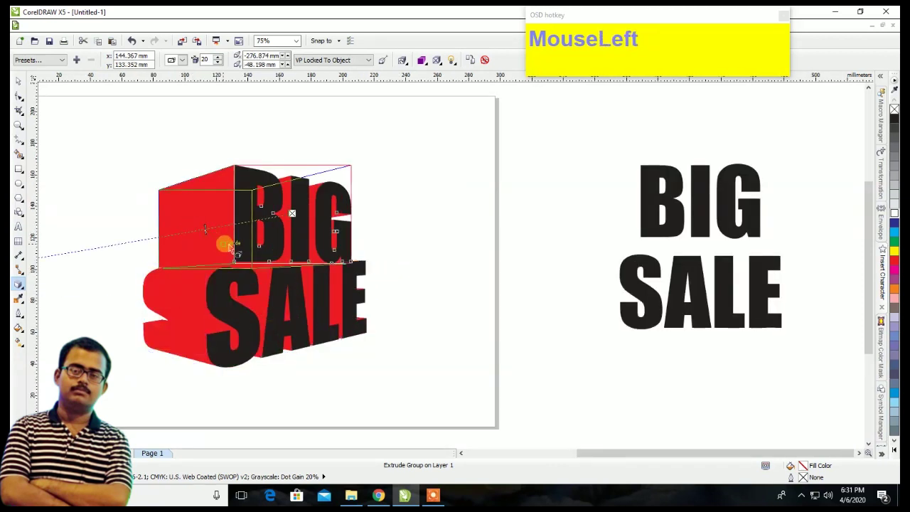
scroll(226, 245, "down", 1)
left_click_drag(41, 267, 65, 263)
left_click(20, 82)
scroll(260, 242, "up", 2)
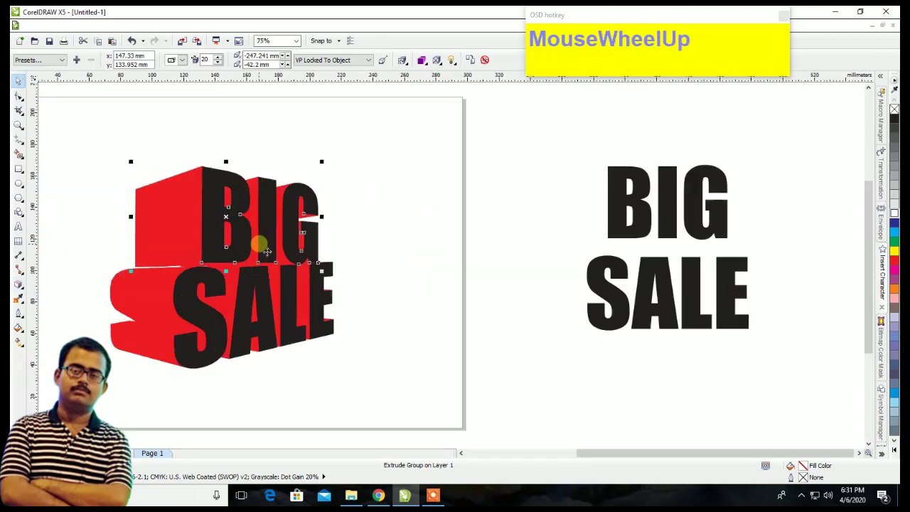
- Reposition the BIG extrusion slightly above SALE and bring the SALE extrusion to the front
scroll(267, 251, "down", 1)
scroll(214, 249, "down", 2)
scroll(209, 248, "up", 2)
left_click(209, 248)
mouse_move(209, 248)
left_mouse_down()
mouse_move(212, 256)
mouse_move(205, 251)
left_mouse_up()
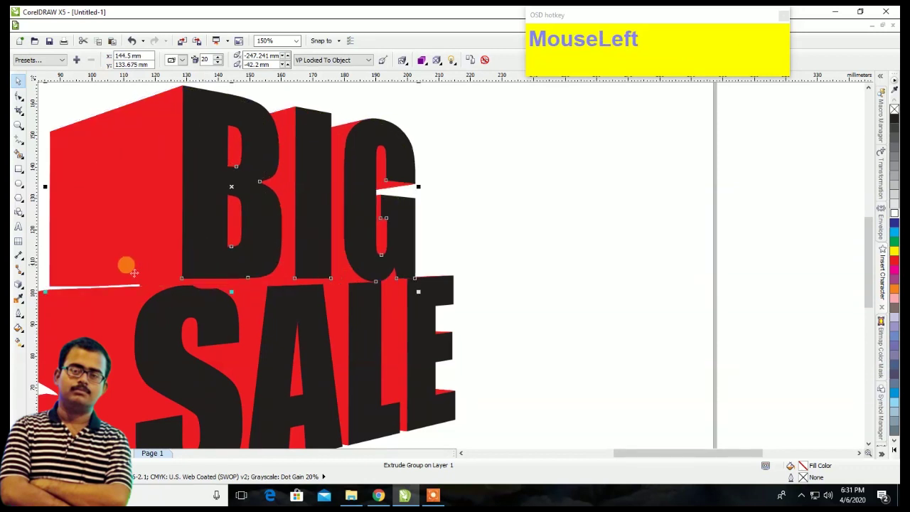
scroll(126, 261, "up", 1)
left_click_drag(150, 262, 153, 256)
scroll(158, 260, "down", 1)
left_click(206, 303)
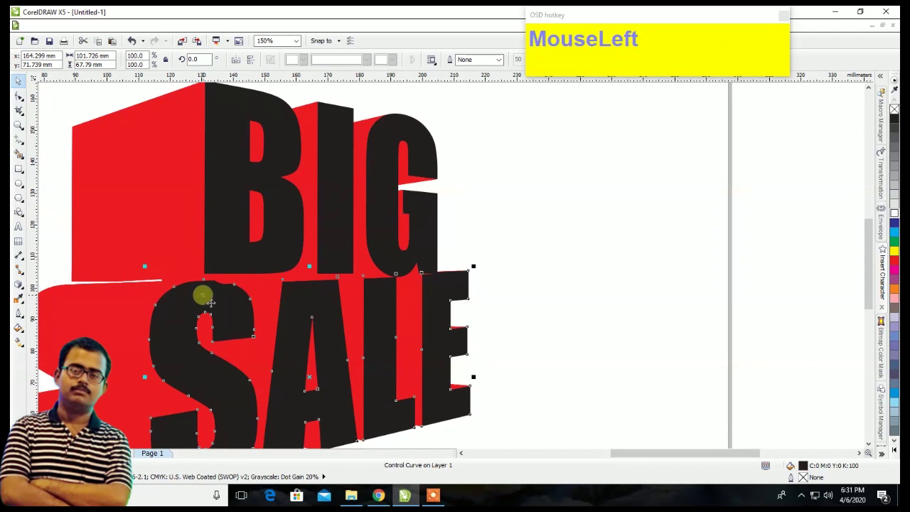
key("shift+Page_Up")
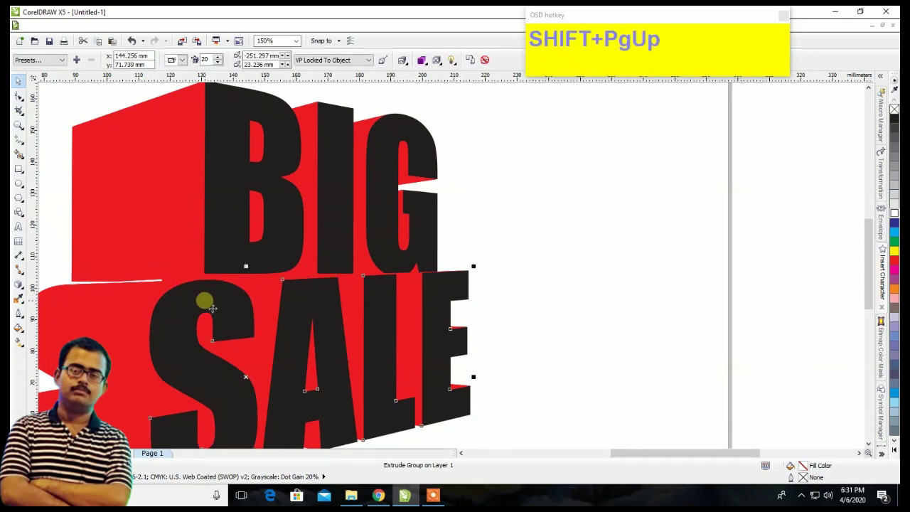
- Move BIG left about 2.4 mm to align its lettering over SALE
left_click(353, 244)
scroll(356, 246, "up", 1)
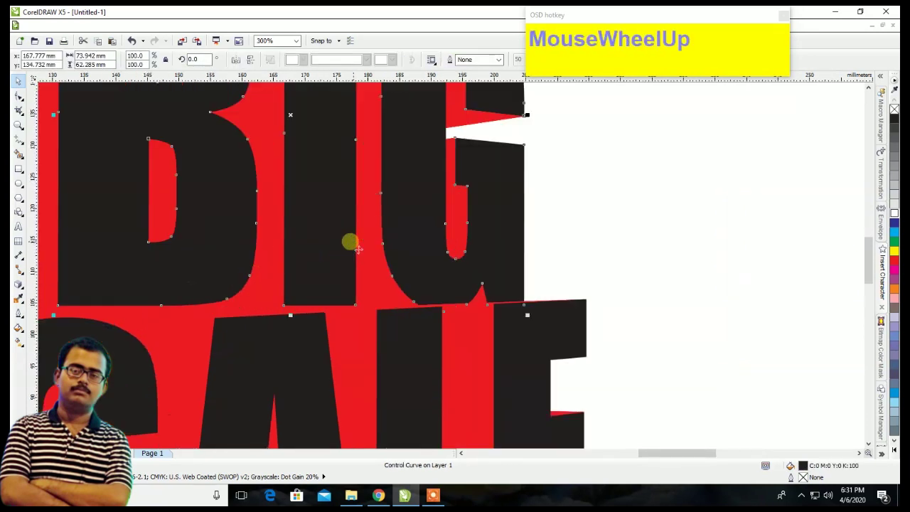
left_click_drag(358, 248, 347, 247)
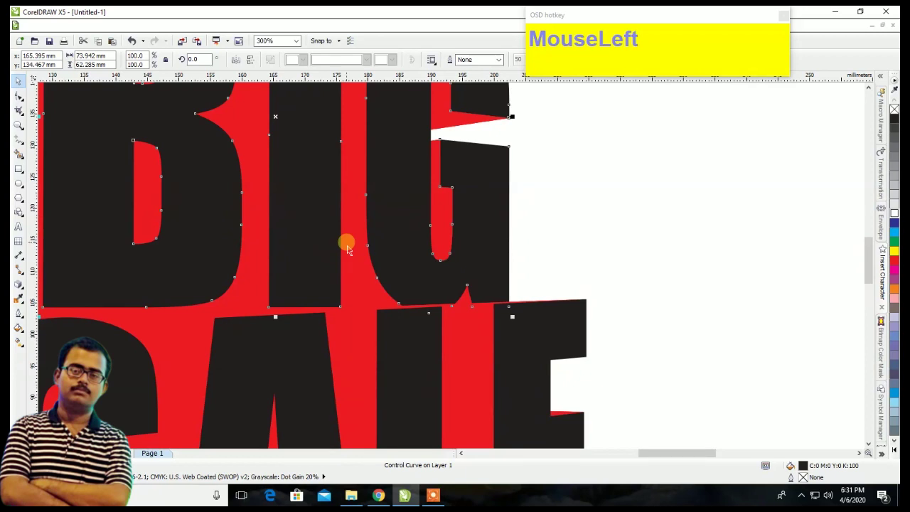
scroll(348, 248, "down", 2)
scroll(217, 240, "up", 2)
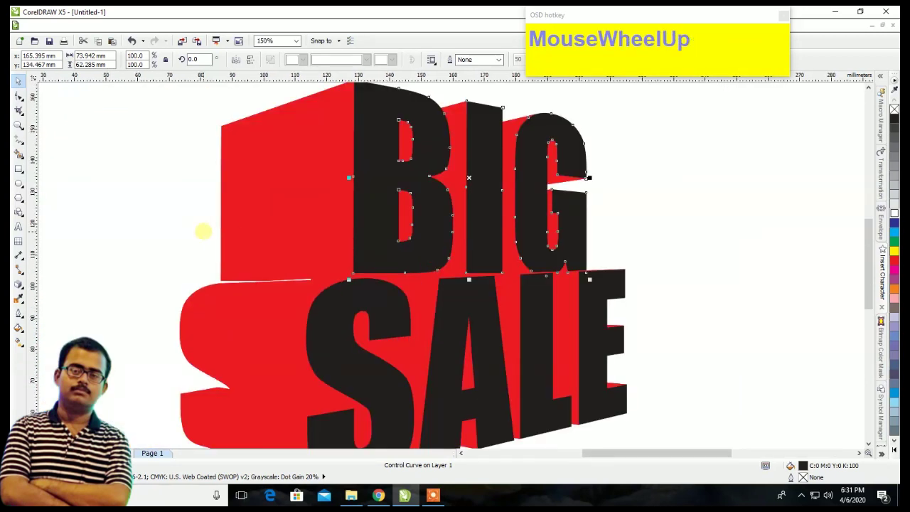
- Lower the BIG extrusion's vanishing point to about x -247 mm, y -47 mm to close the gap above SALE
left_click(267, 229)
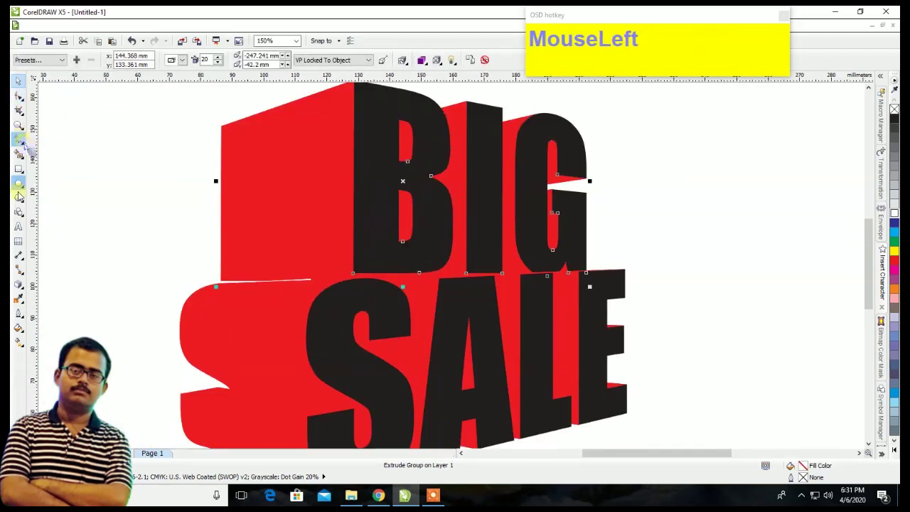
scroll(305, 244, "down", 4)
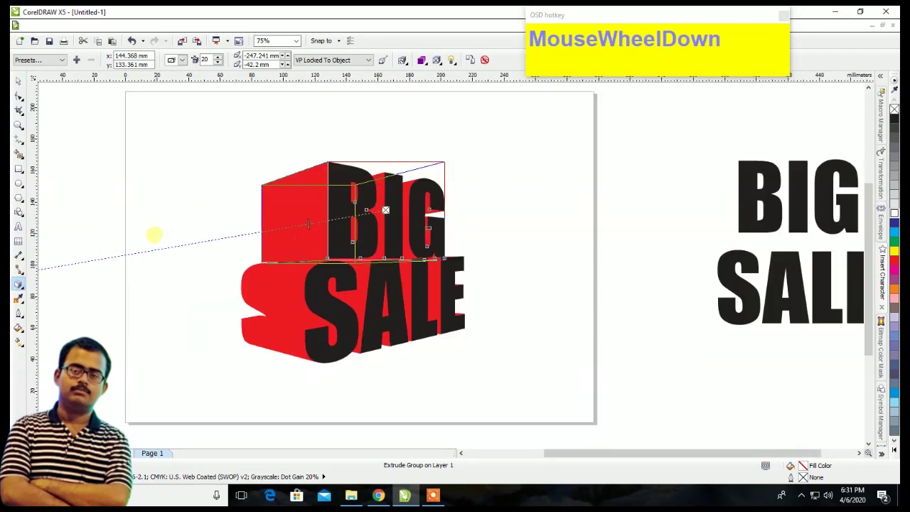
scroll(226, 216, "up", 2)
scroll(225, 274, "down", 2)
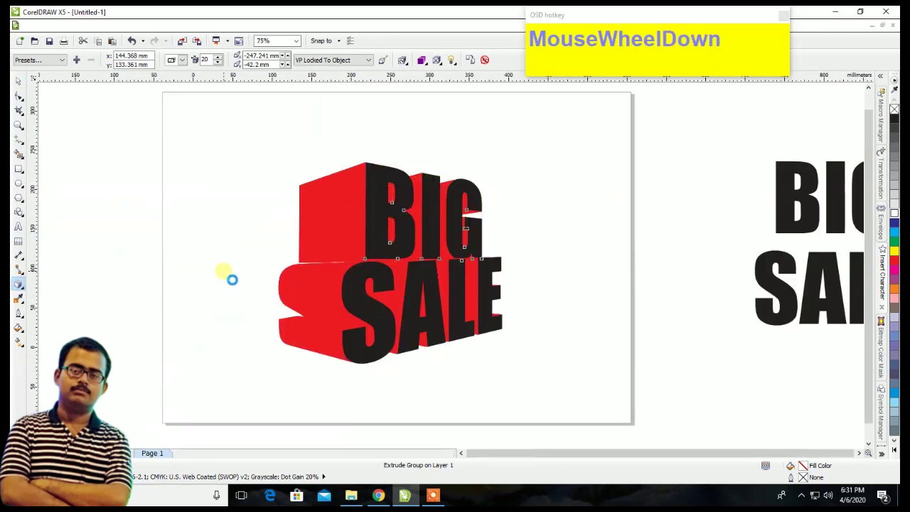
left_click(128, 275)
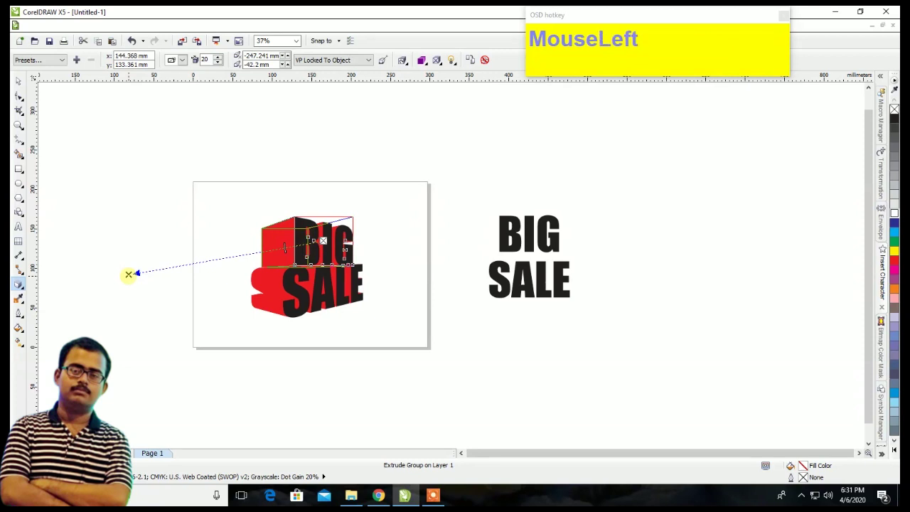
left_click_drag(128, 275, 128, 278)
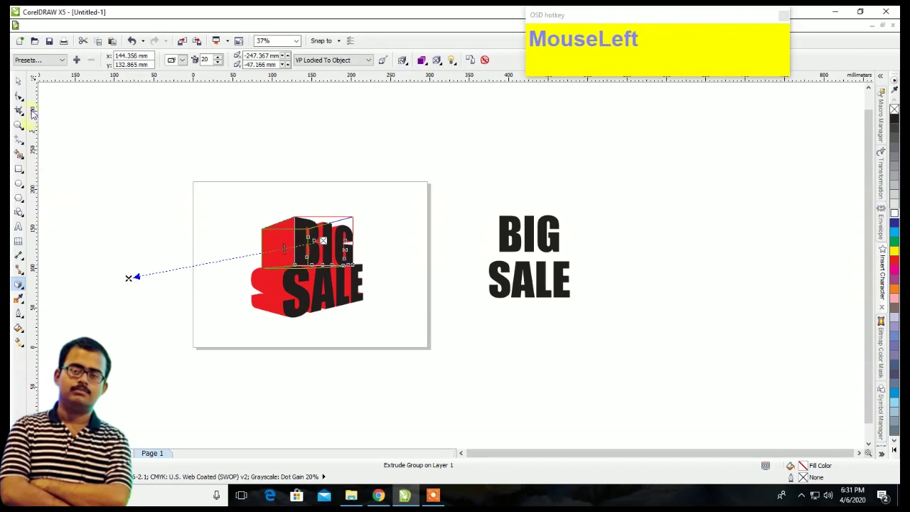
left_click(18, 84)
scroll(292, 248, "up", 2)
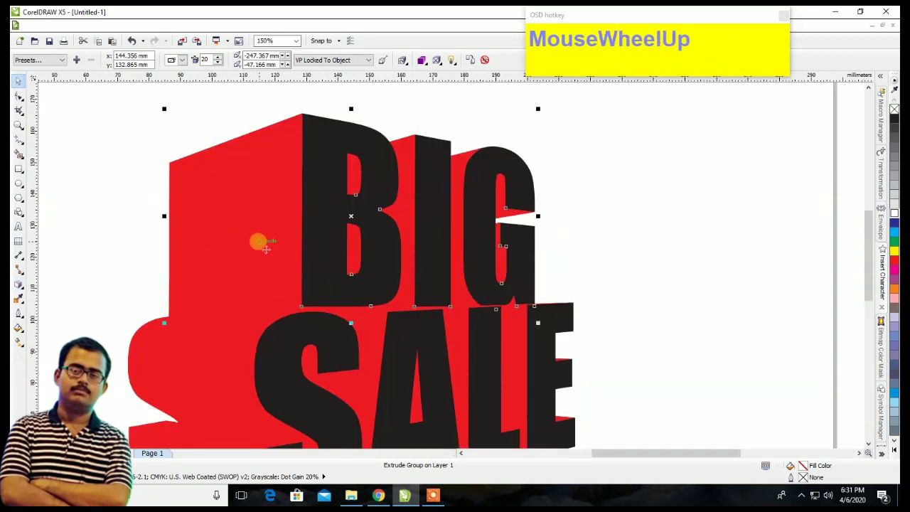
scroll(258, 244, "down", 2)
left_click(378, 249)
scroll(325, 261, "up", 3)
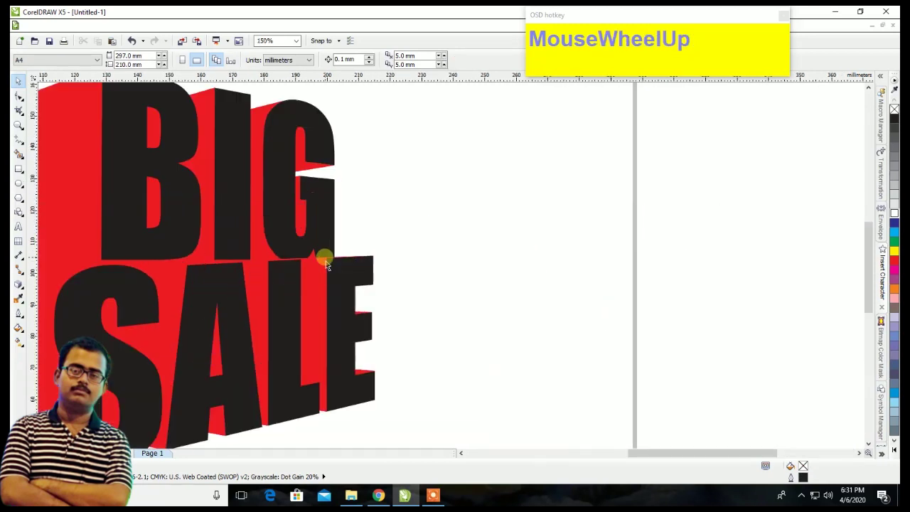
scroll(330, 184, "down", 3)
- Break the BIG extrude group apart and ungroup the separated side faces
left_click(329, 184)
scroll(330, 181, "up", 2)
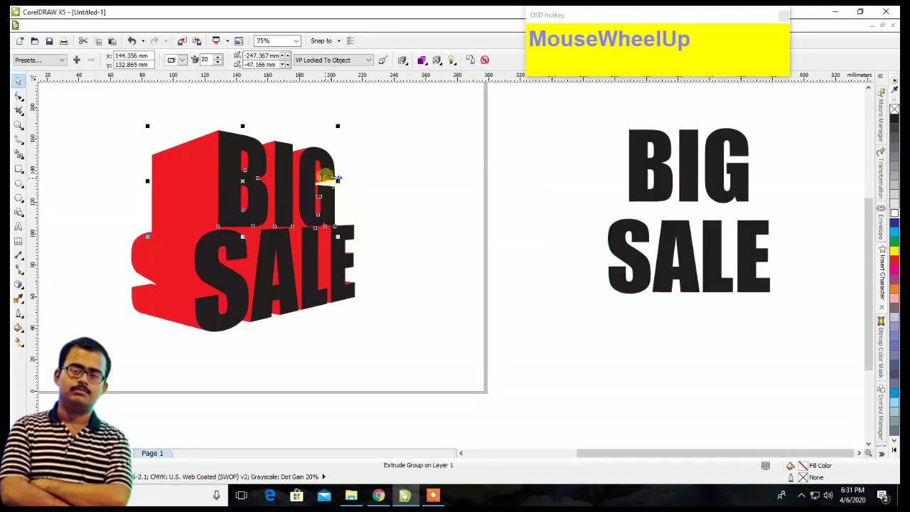
left_click(140, 26)
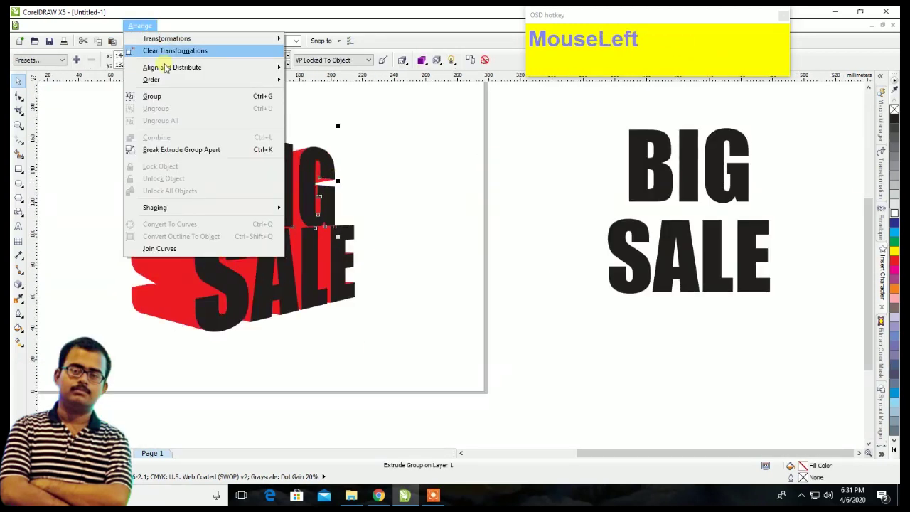
left_click(170, 150)
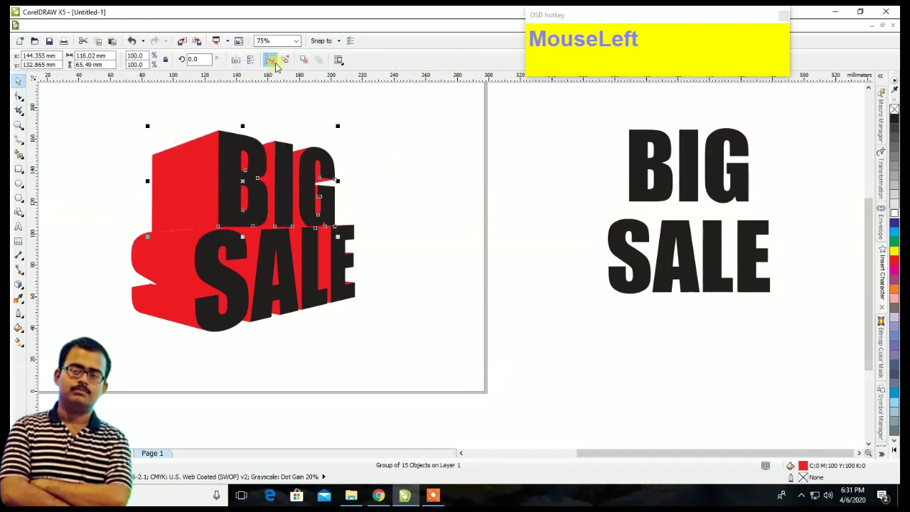
left_click(276, 66)
left_click(419, 163)
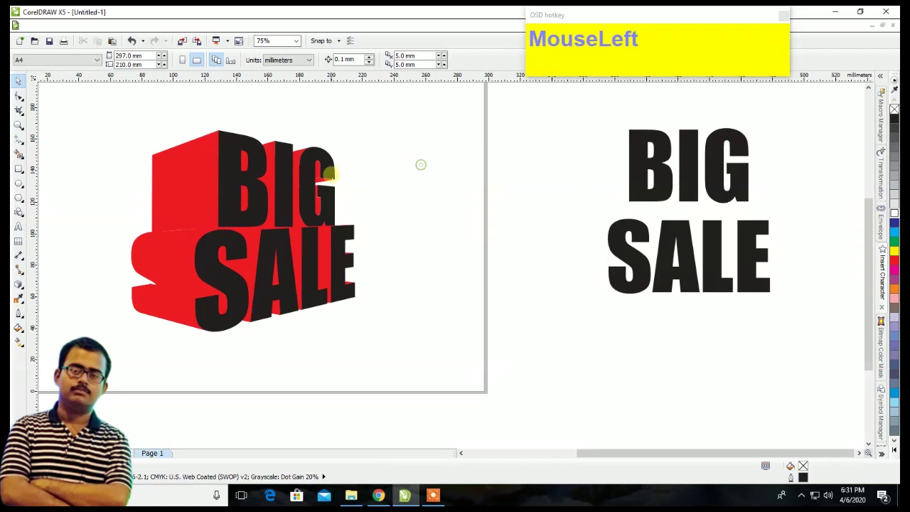
- Break the SALE extrude group apart and ungroup its separated side faces
scroll(310, 182, "down", 1)
scroll(304, 223, "up", 3)
left_click(304, 223)
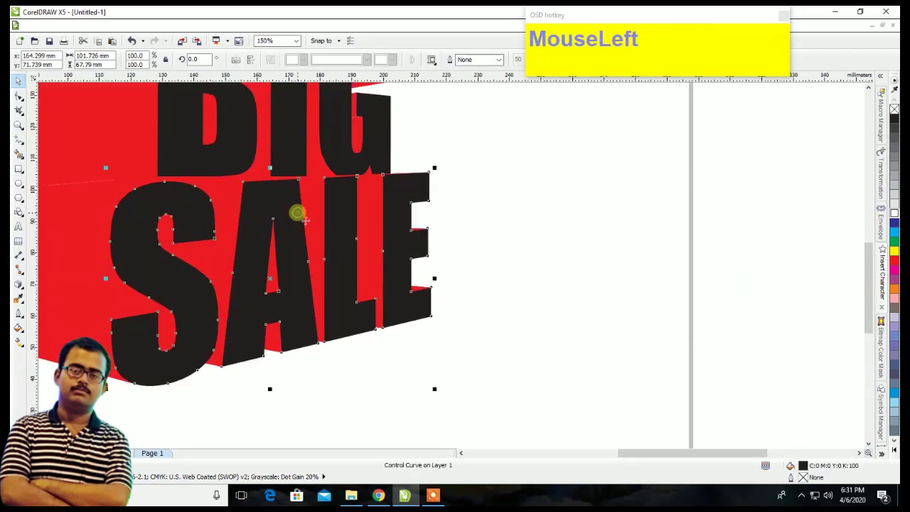
scroll(304, 223, "down", 2)
left_click(171, 26)
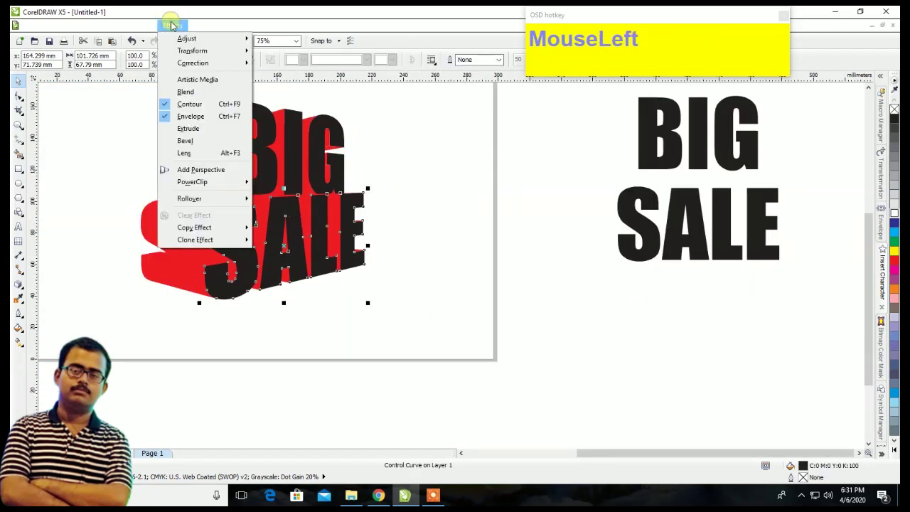
left_click(391, 155)
left_click(167, 209)
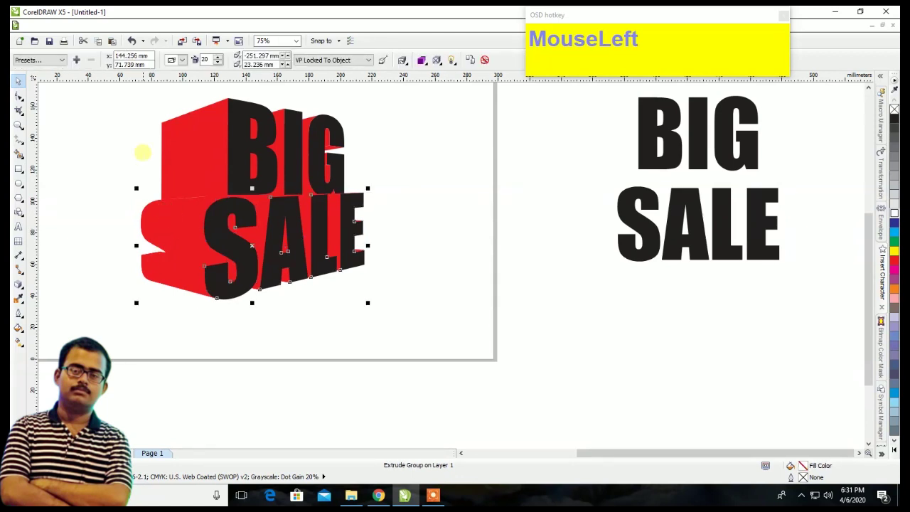
left_click(146, 25)
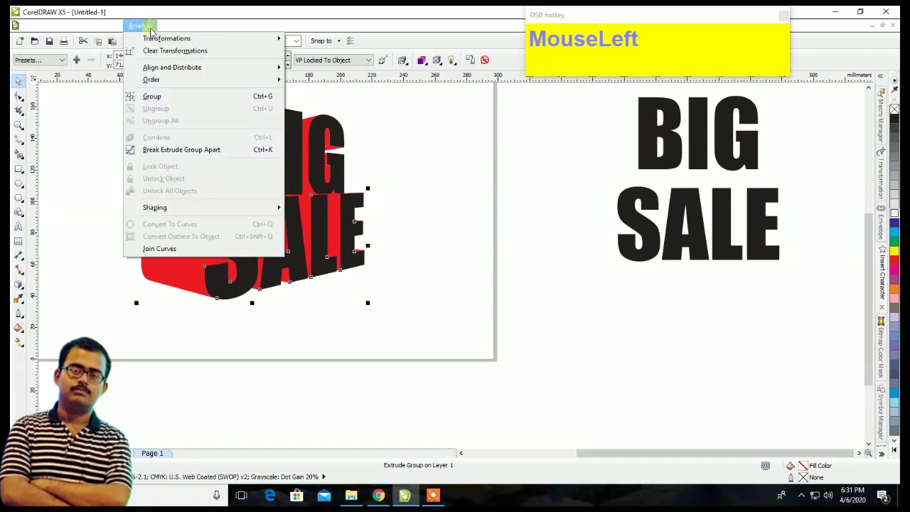
left_click(165, 148)
left_click(182, 207)
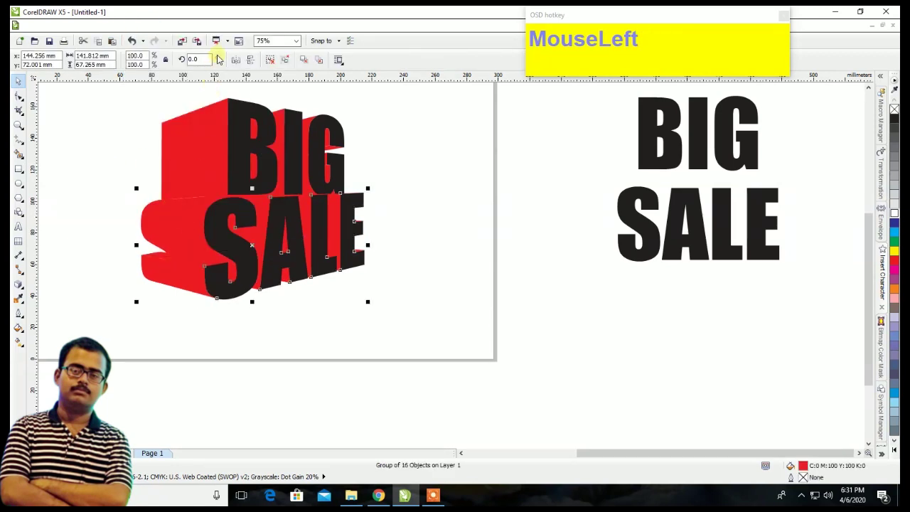
left_click(269, 62)
left_click(474, 193)
- Apply a linear fountain fill running downward at 270° to the large red side face of the B
scroll(414, 189, "down", 2)
scroll(383, 163, "up", 1)
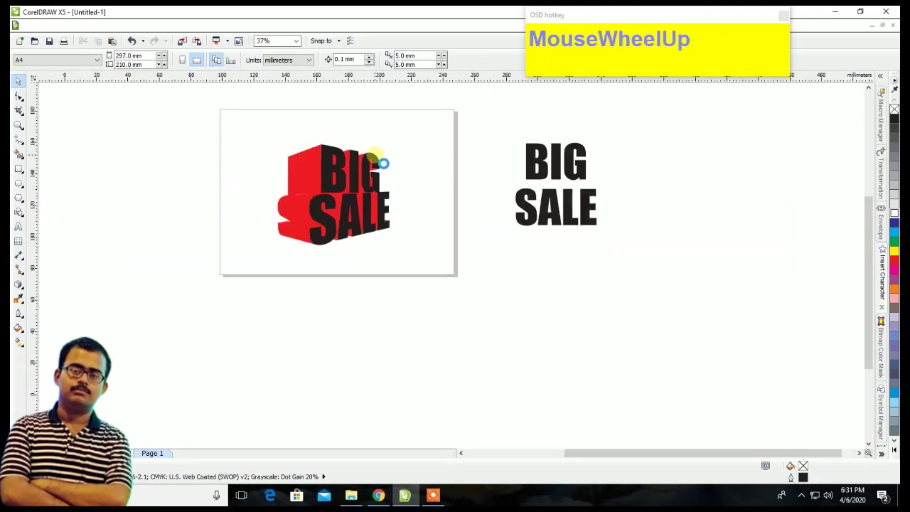
scroll(383, 164, "up", 3)
left_click(179, 189)
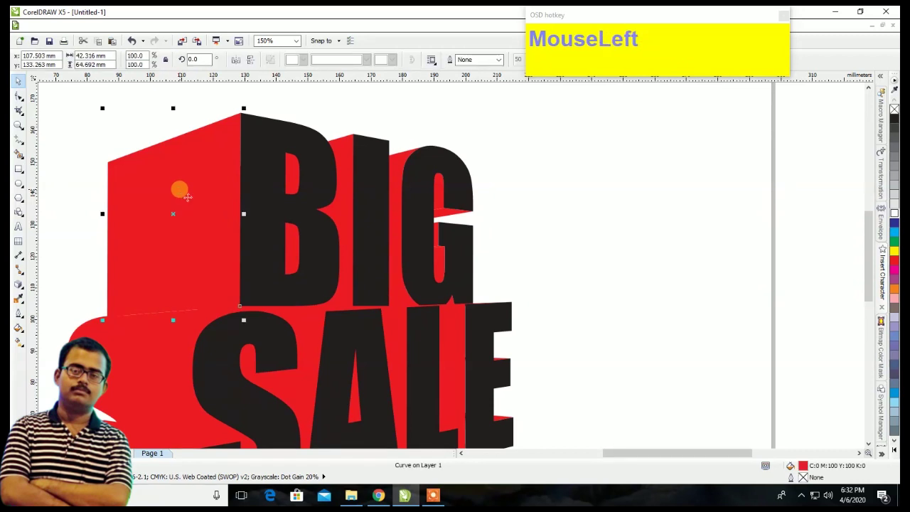
key("g")
left_click_drag(178, 144, 178, 349)
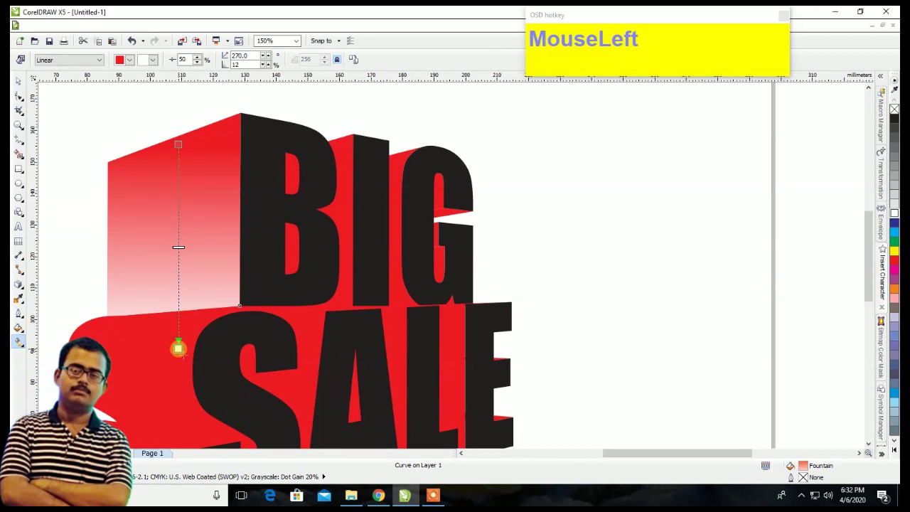
- Set the fountain fill's end colour to dark maroon, RGB 69, 25, 25 (#451919)
left_click(151, 61)
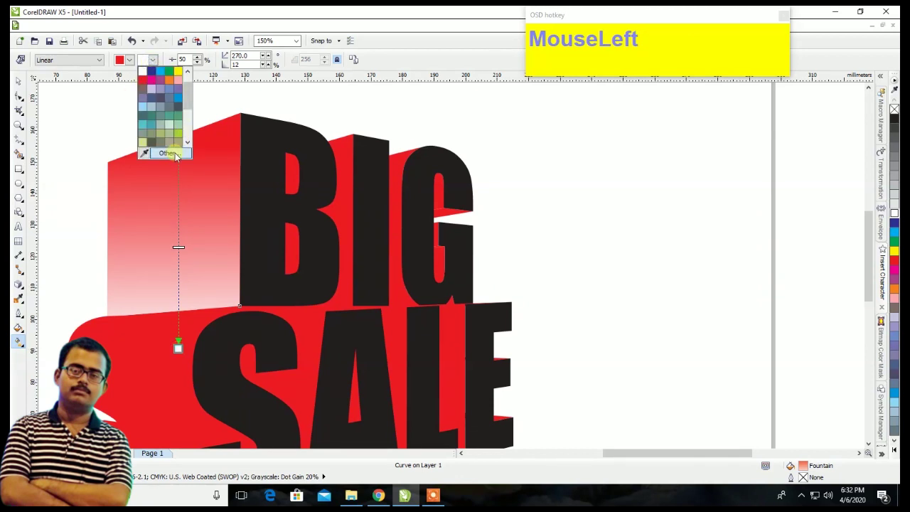
left_click(168, 150)
left_click(377, 183)
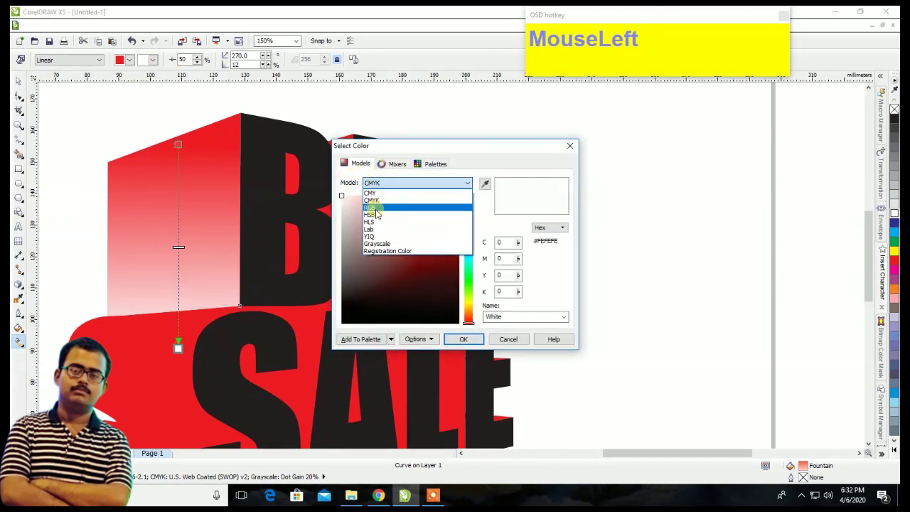
left_click(372, 205)
left_click_drag(436, 289, 415, 290)
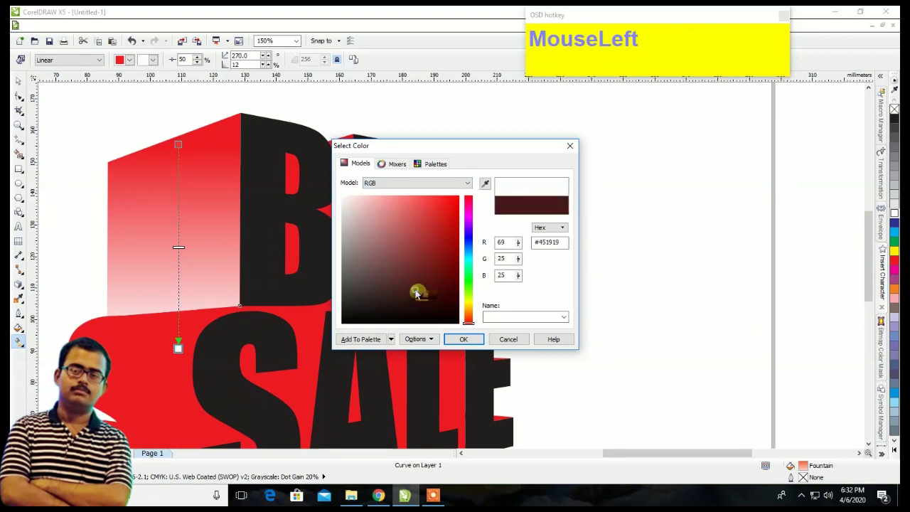
left_click(465, 339)
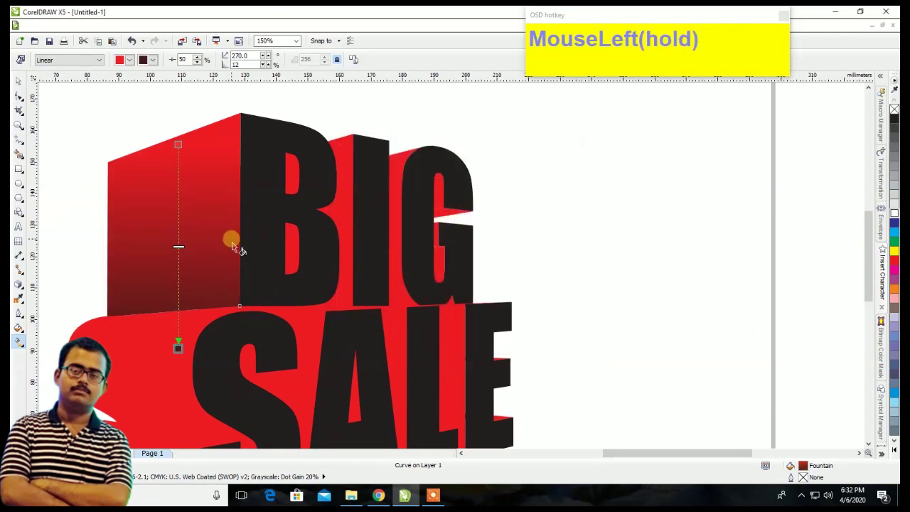
- Redirect the B side face's gradient to run from red at the outer edge to maroon beside the letter, at about 11°
left_click_drag(178, 348, 53, 203)
left_click_drag(150, 226, 310, 222)
left_click_drag(114, 247, 299, 212)
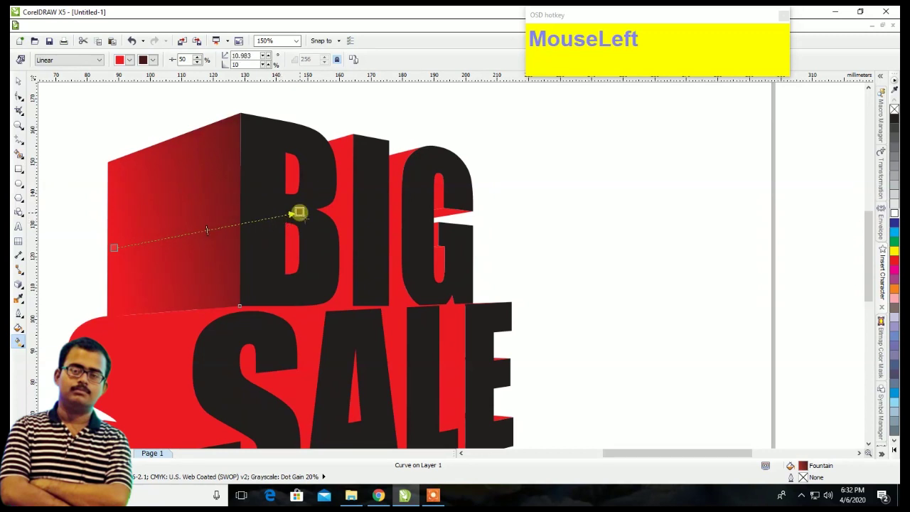
- Copy the B side face's gradient fill onto the red face inside the B's lower counter
left_click(20, 84)
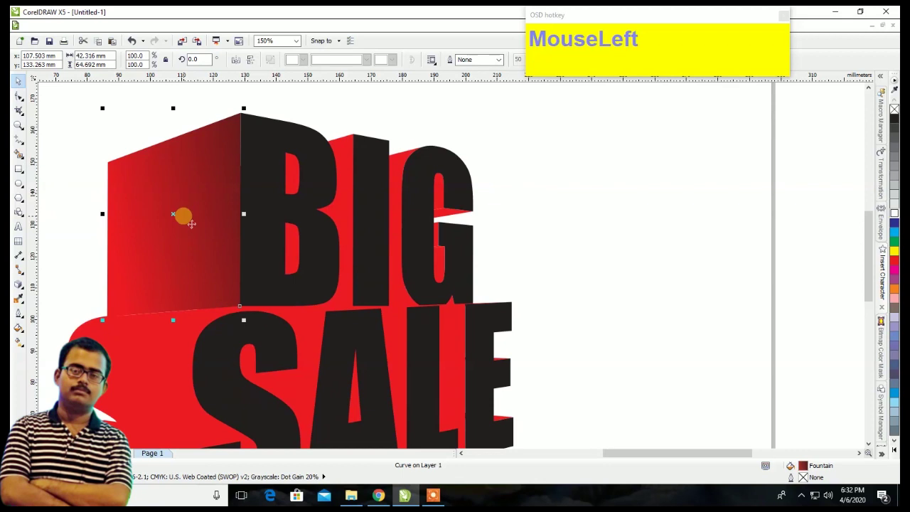
left_click_drag(190, 224, 295, 245)
left_click(297, 245)
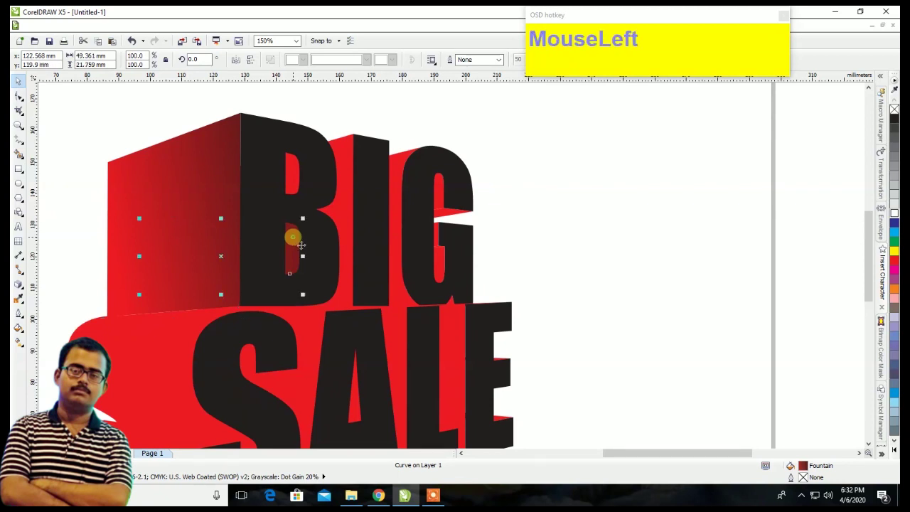
- Redirect the gradient inside the B's lower counter to run downward from red to maroon at about 266°
key("g")
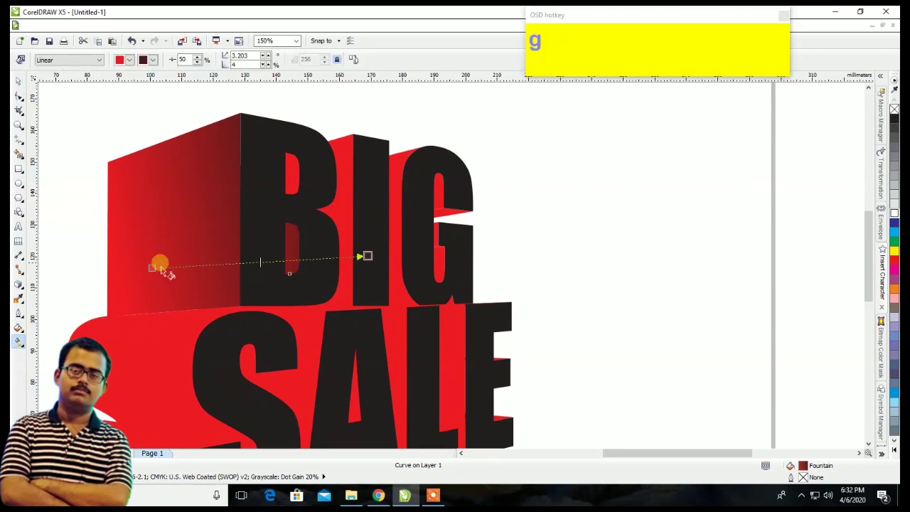
left_click_drag(150, 267, 236, 263)
left_click_drag(369, 256, 258, 304)
left_click_drag(236, 263, 297, 212)
left_click_drag(259, 306, 291, 316)
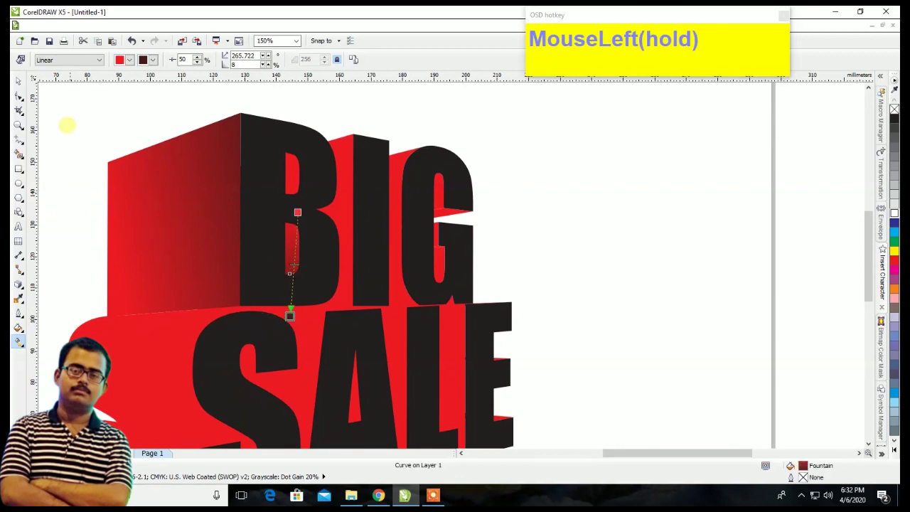
left_click(19, 84)
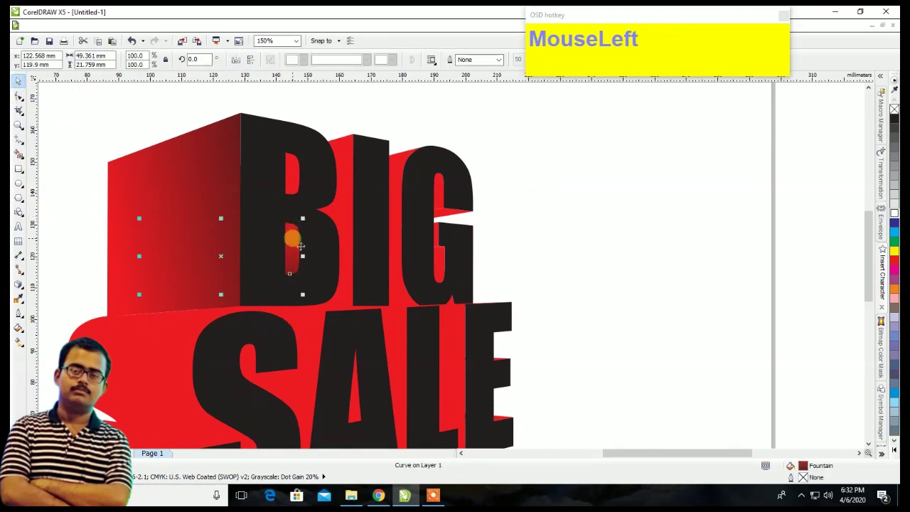
- Copy the lower counter's downward gradient onto the faces inside B's upper counter, inside G, and between the letters of BIG
left_click_drag(224, 256, 298, 183)
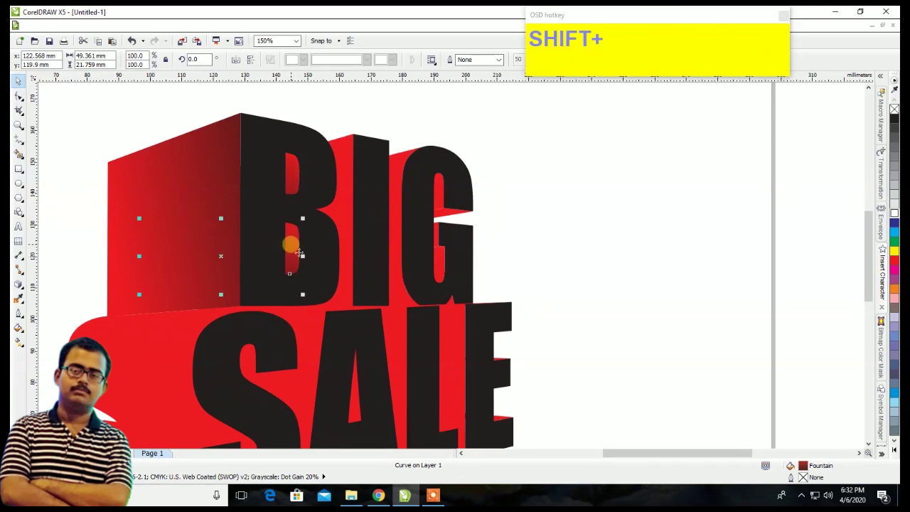
left_click_drag(299, 253, 441, 264)
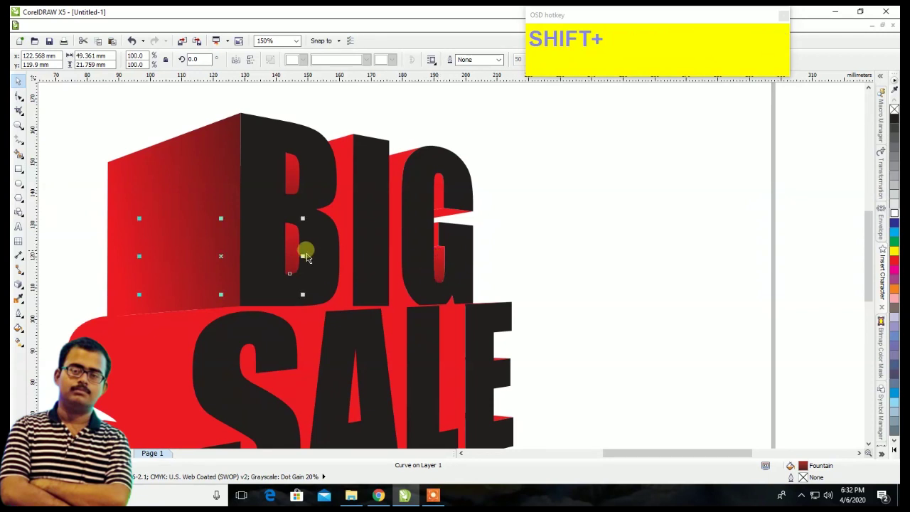
left_click_drag(299, 254, 441, 201)
left_click_drag(290, 252, 464, 263)
mouse_move(287, 253)
left_mouse_down()
mouse_move(351, 223)
mouse_move(346, 210)
left_mouse_up()
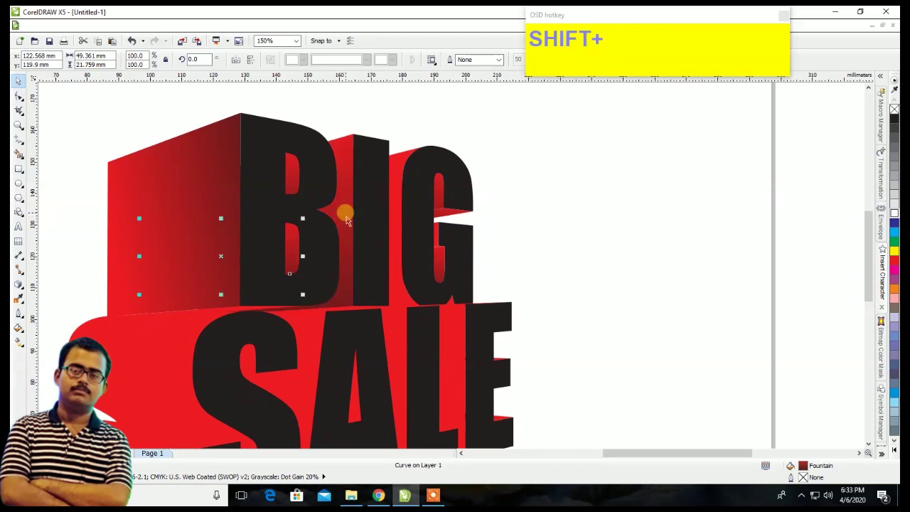
left_click_drag(290, 256, 398, 238)
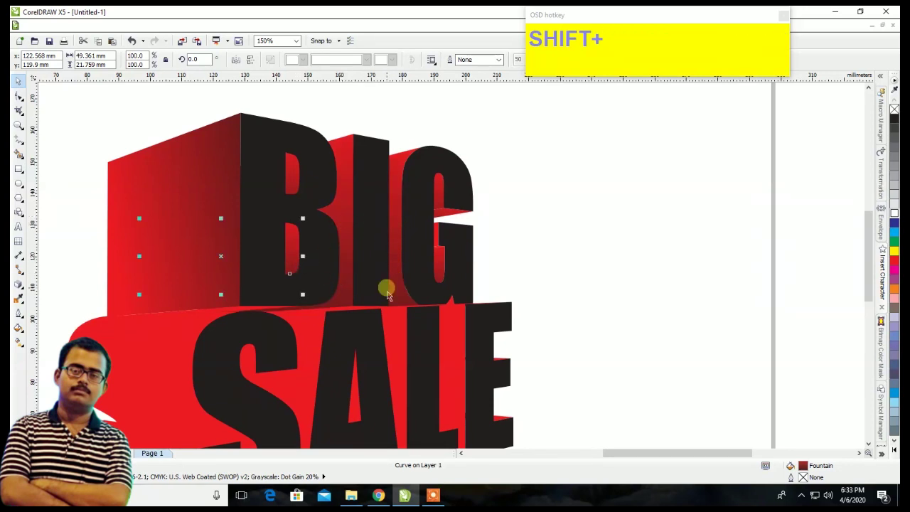
scroll(306, 219, "down", 2)
right_click(296, 229)
left_click(491, 197)
scroll(304, 250, "up", 2)
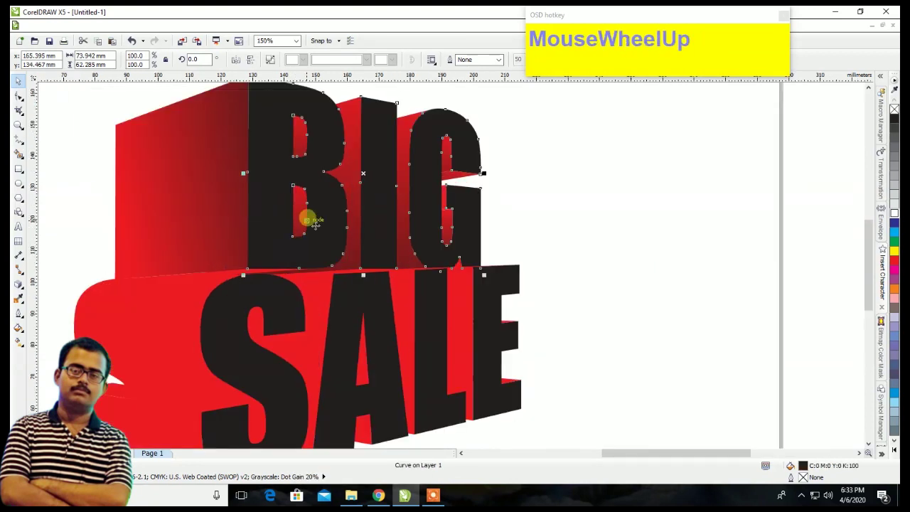
left_click(304, 215)
left_click(584, 185)
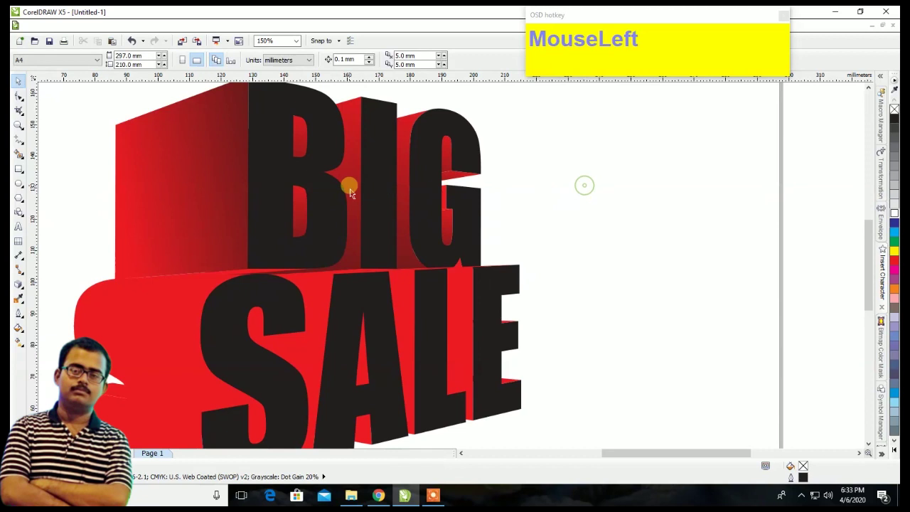
- Copy the gradient from the B's lower counter onto the outer extruded side faces of the S in SALE
left_click(313, 220)
scroll(313, 220, "down", 1)
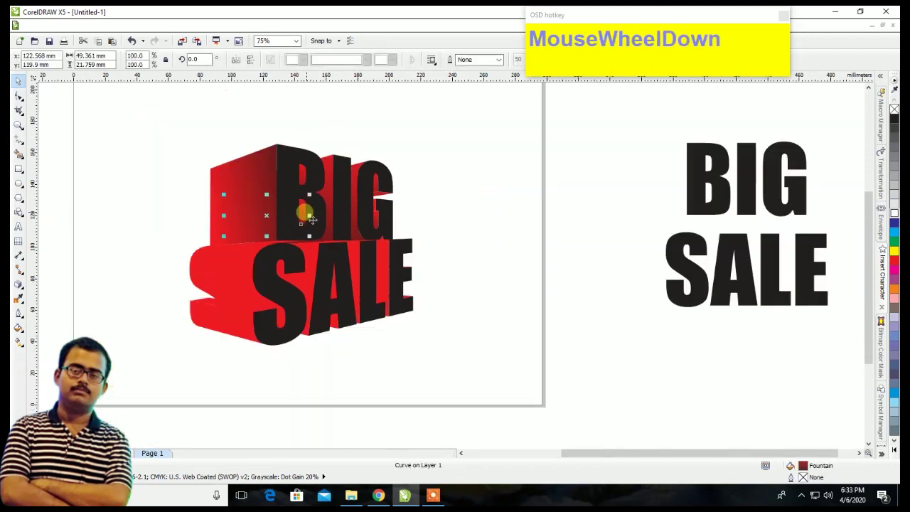
mouse_move(313, 221)
left_mouse_down()
mouse_move(306, 210)
mouse_move(218, 292)
mouse_move(228, 270)
mouse_move(228, 285)
mouse_move(320, 204)
mouse_move(217, 306)
mouse_move(229, 321)
left_mouse_up()
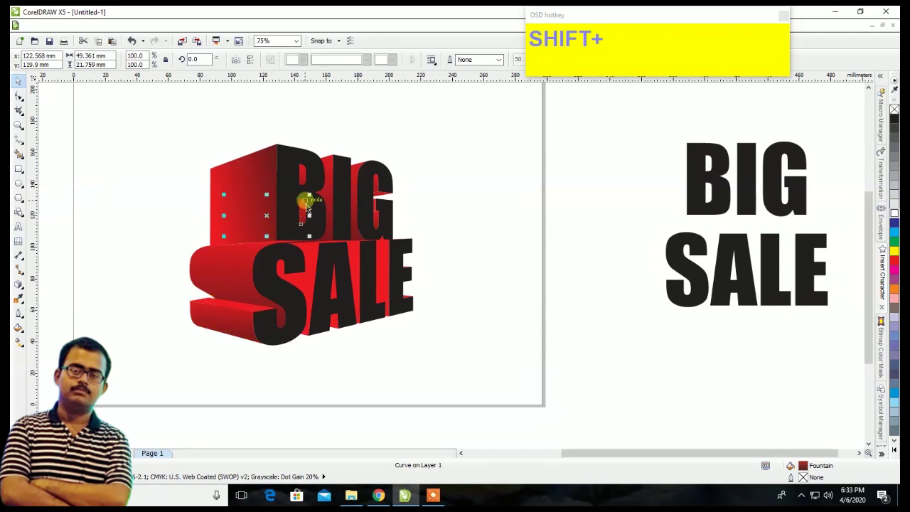
left_click_drag(308, 212, 230, 304)
- Copy the B counter's gradient onto the red side faces between the letters of SALE
scroll(288, 300, "up", 2)
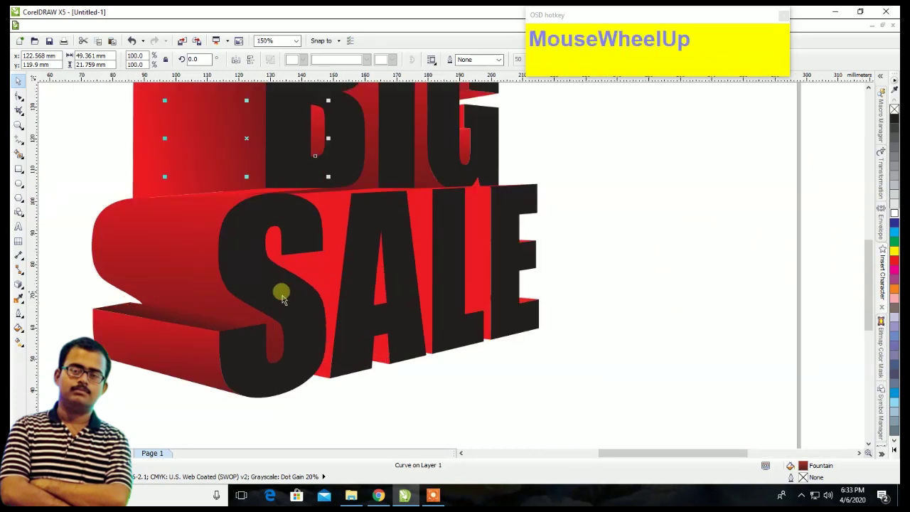
left_click_drag(319, 145, 333, 278)
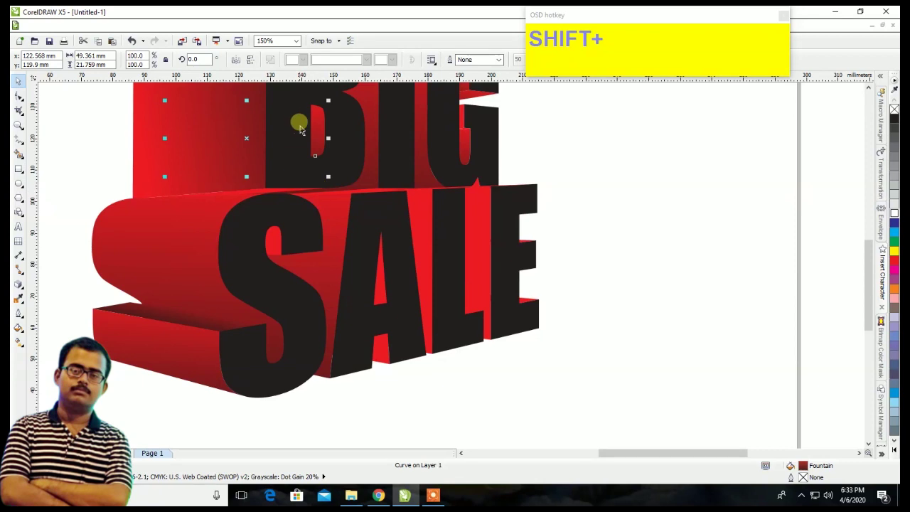
mouse_move(316, 135)
left_mouse_down()
mouse_move(450, 251)
mouse_move(416, 244)
mouse_move(329, 142)
mouse_move(479, 238)
left_mouse_up()
scroll(532, 266, "up", 2)
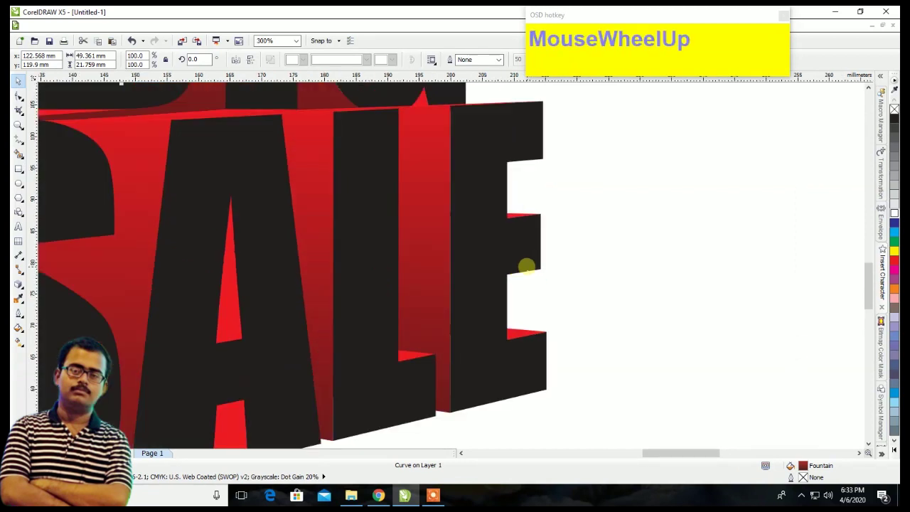
scroll(529, 266, "down", 1)
scroll(457, 294, "up", 1)
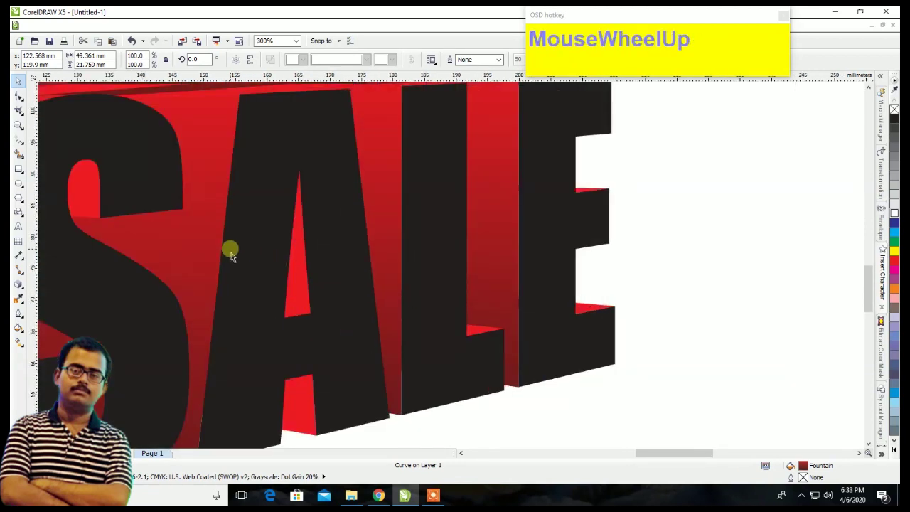
- Copy the gradient from the face between S and A onto the faces inside A, in S's upper opening, and above L's foot
left_click_drag(182, 241, 300, 286)
left_click_drag(177, 248, 298, 319)
left_click_drag(294, 376, 300, 398)
left_click_drag(175, 250, 82, 196)
left_click_drag(177, 272, 475, 330)
scroll(332, 298, "down", 2)
scroll(457, 286, "up", 3)
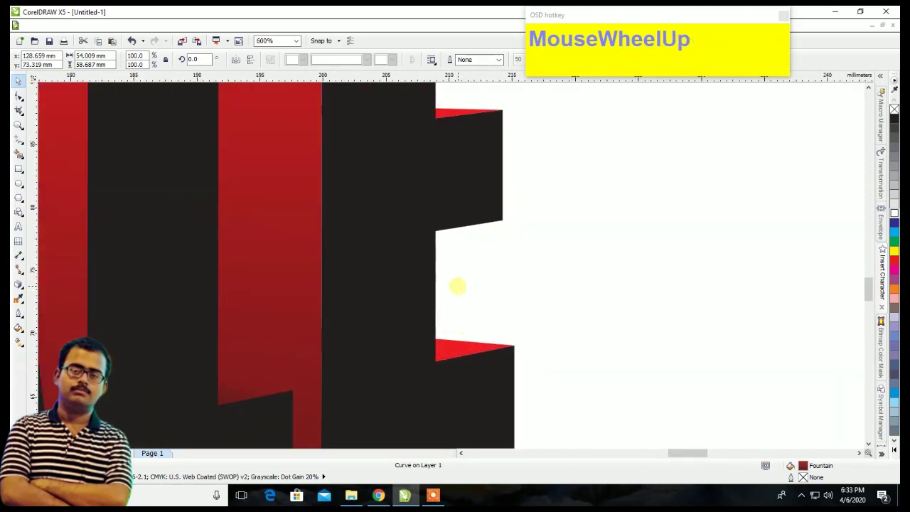
- Copy the gradient from the face between L and E onto the small red faces in E's lower and upper openings
right_click(296, 288, "shift")
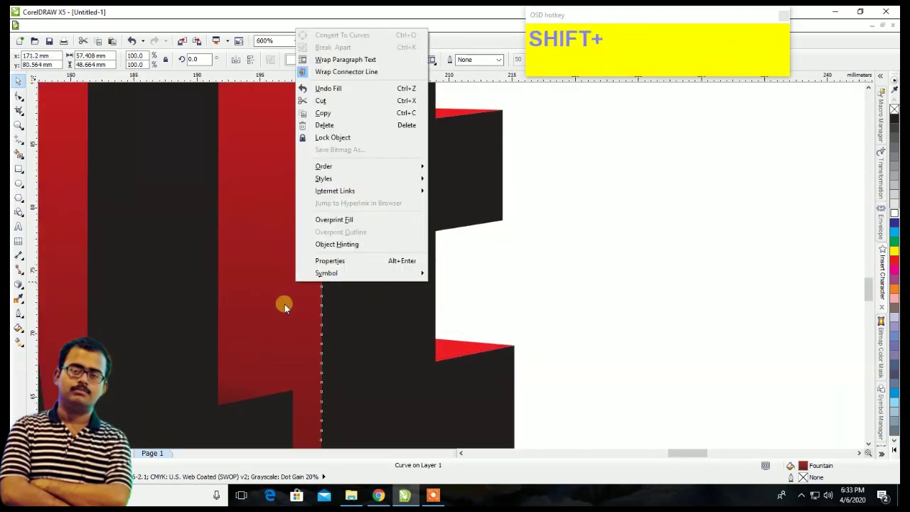
left_click(285, 304)
right_click(287, 305, "shift")
left_click_drag(295, 313, 455, 349)
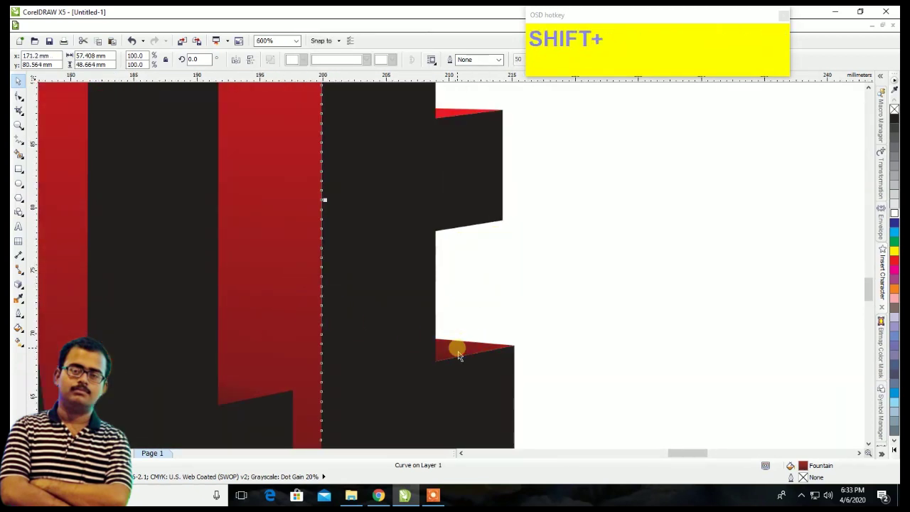
scroll(424, 349, "down", 2)
scroll(436, 260, "up", 3)
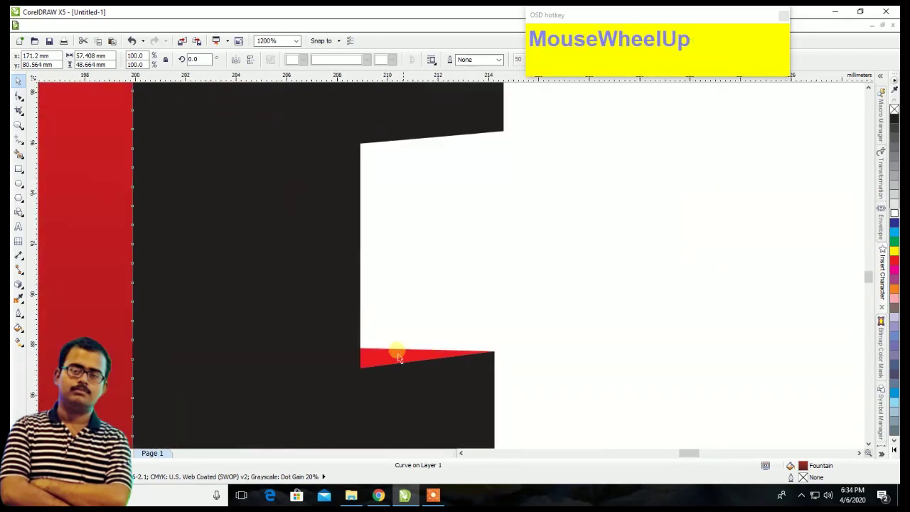
right_click(118, 355, "shift")
left_click_drag(386, 376, 396, 358)
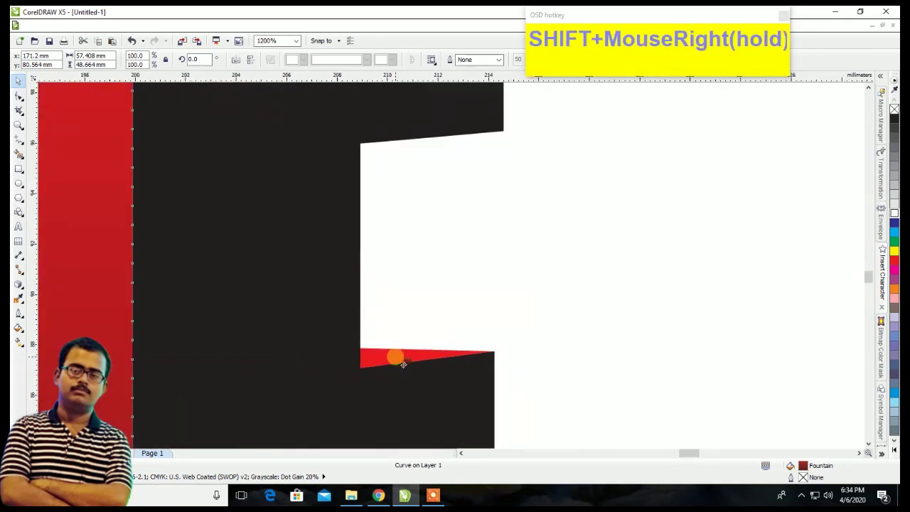
scroll(444, 304, "down", 4)
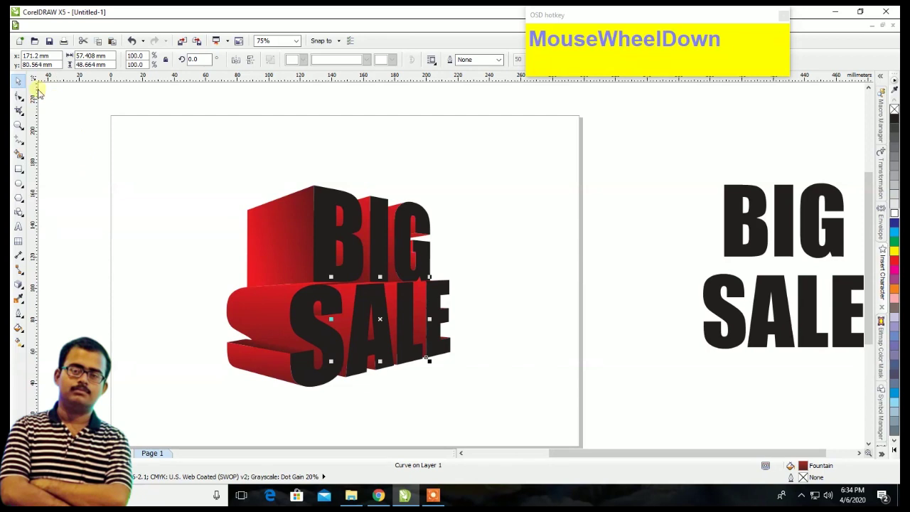
left_click(256, 203)
scroll(267, 206, "down", 2)
scroll(281, 217, "up", 2)
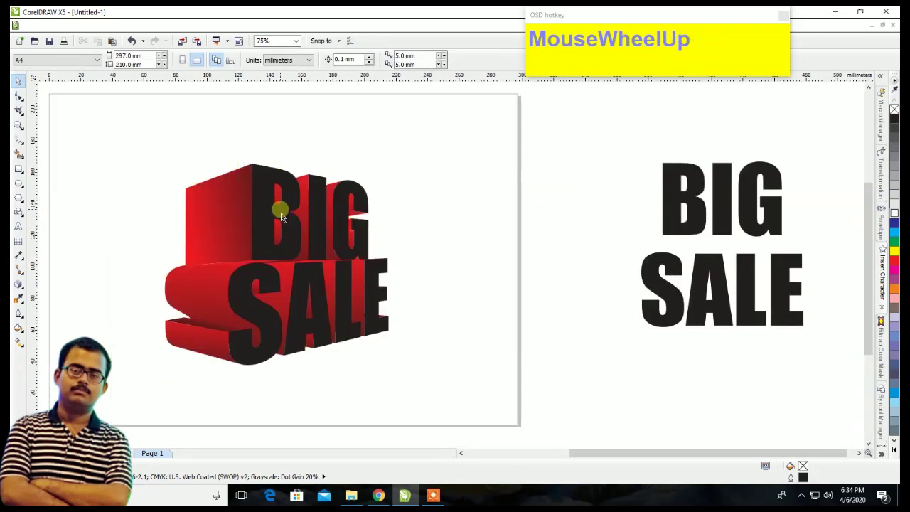
- Fill the black front face of the extruded BIG letters with cyan (C:100 M:0 Y:0 K:0)
left_click(286, 223)
scroll(372, 278, "down", 2)
scroll(360, 249, "up", 4)
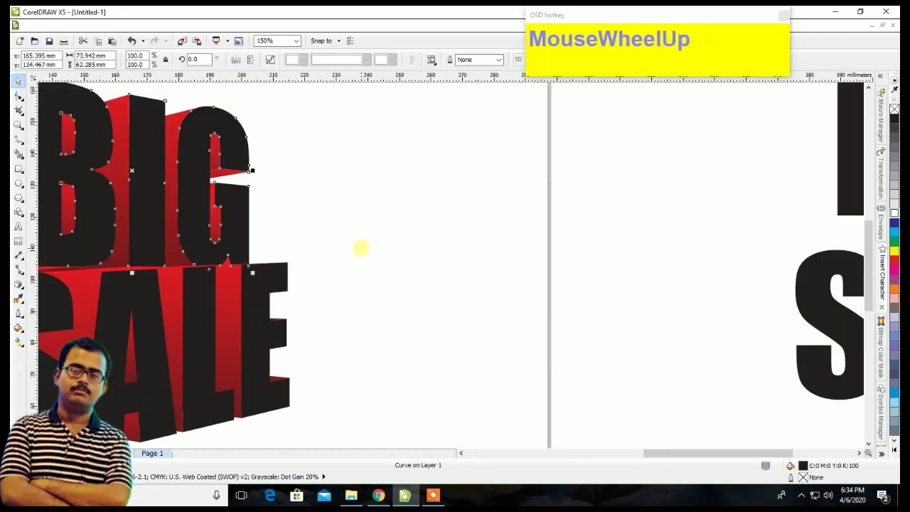
scroll(331, 276, "down", 1)
scroll(332, 276, "down", 1)
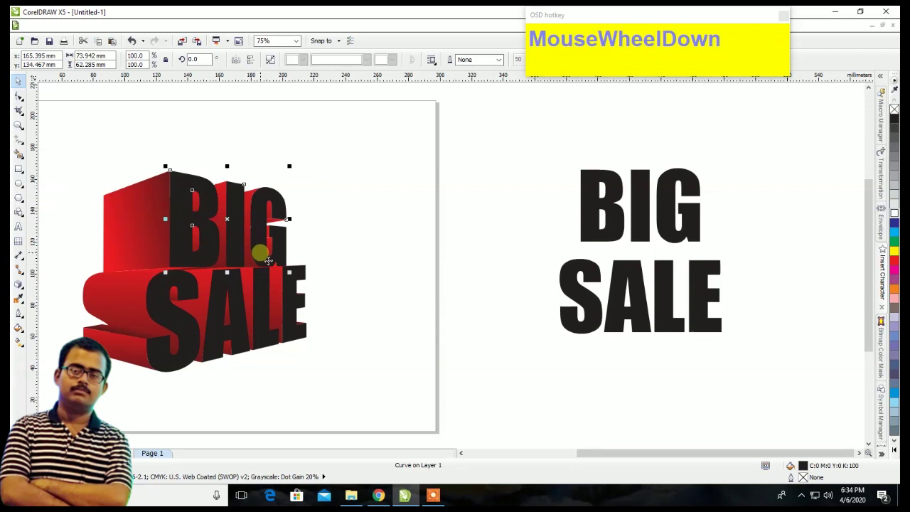
scroll(268, 260, "up", 1)
left_click(894, 235)
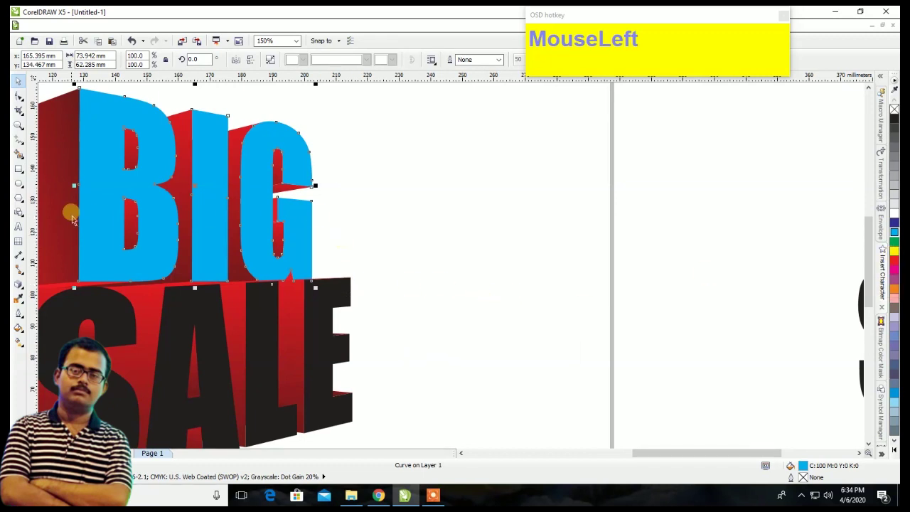
- Apply a downward linear cyan-to-white gradient to the BIG front face, running from the upper I into the A of SALE
key("g")
left_click_drag(207, 176, 205, 362)
left_click_drag(212, 178, 215, 167)
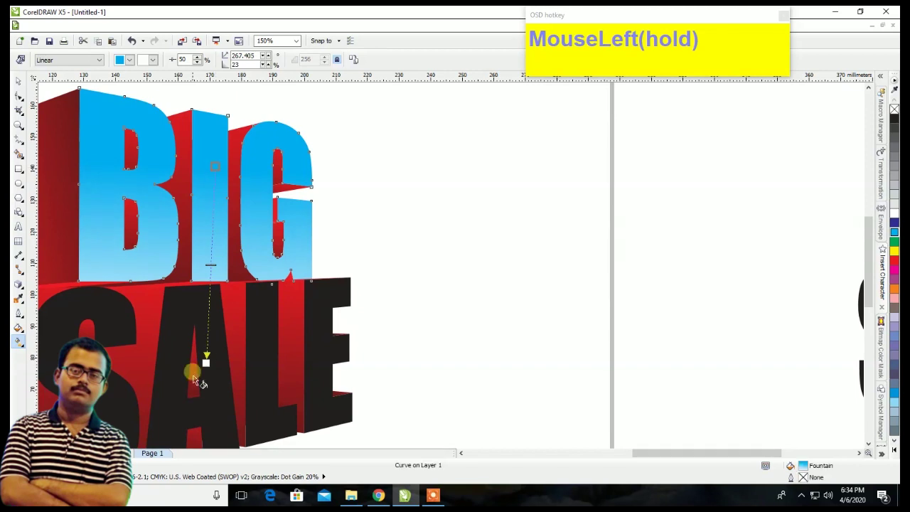
left_click(203, 370)
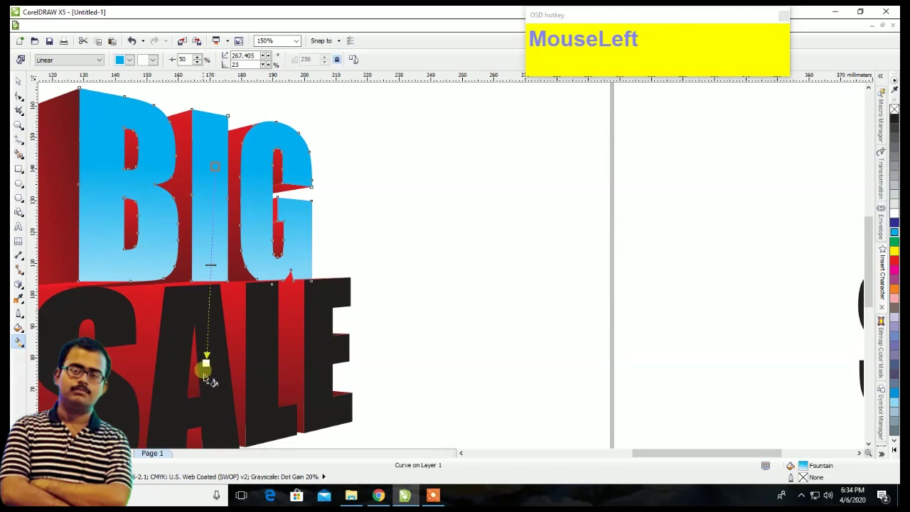
- Try yellow as the end colour of the BIG gradient with cyan as its start colour
left_click(151, 60)
left_click(177, 77)
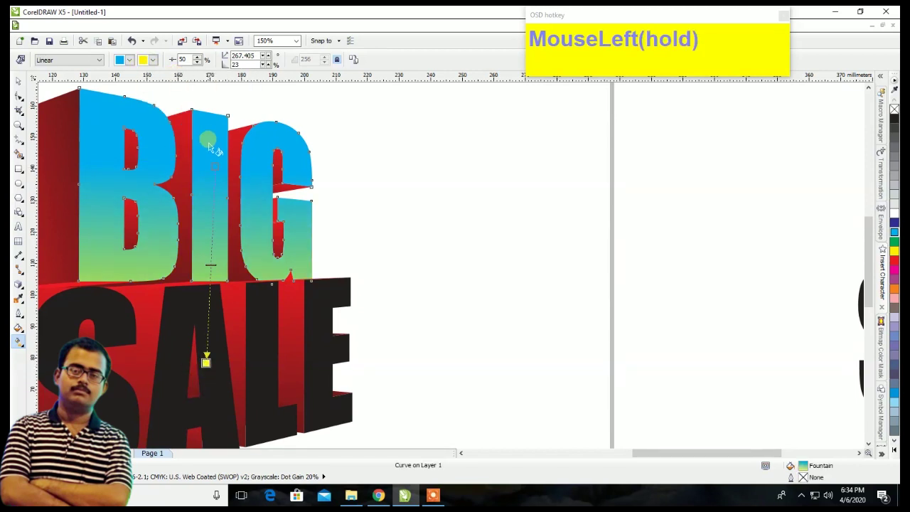
left_click(130, 61)
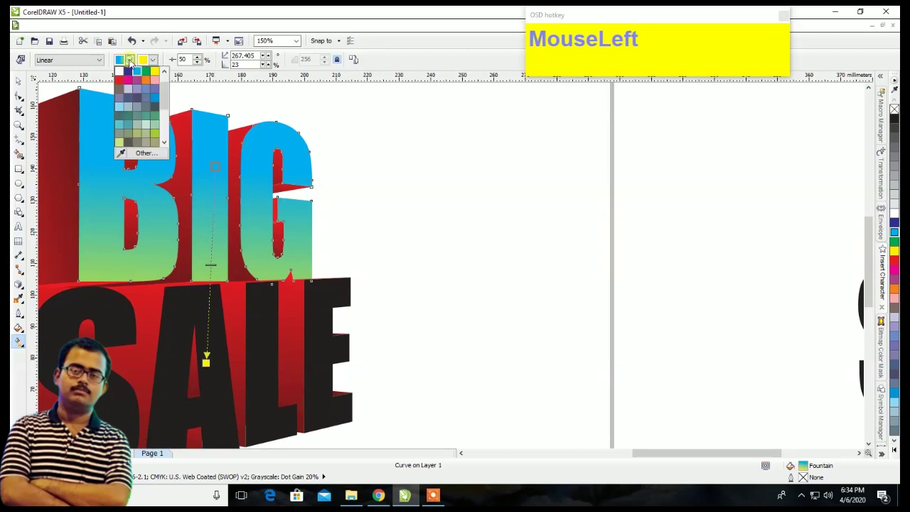
left_click_drag(164, 101, 164, 83)
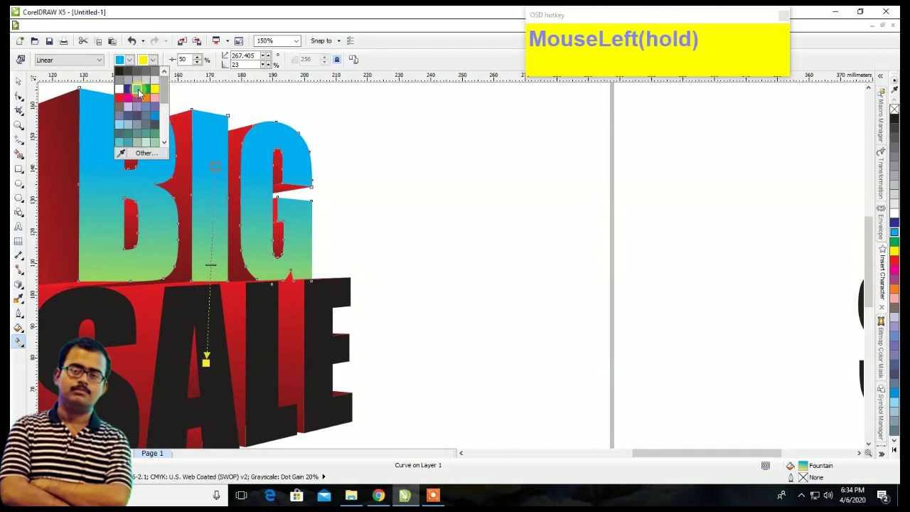
left_click(134, 91)
- Set the midpoint of the BIG gradient to 45 %
left_click(208, 265)
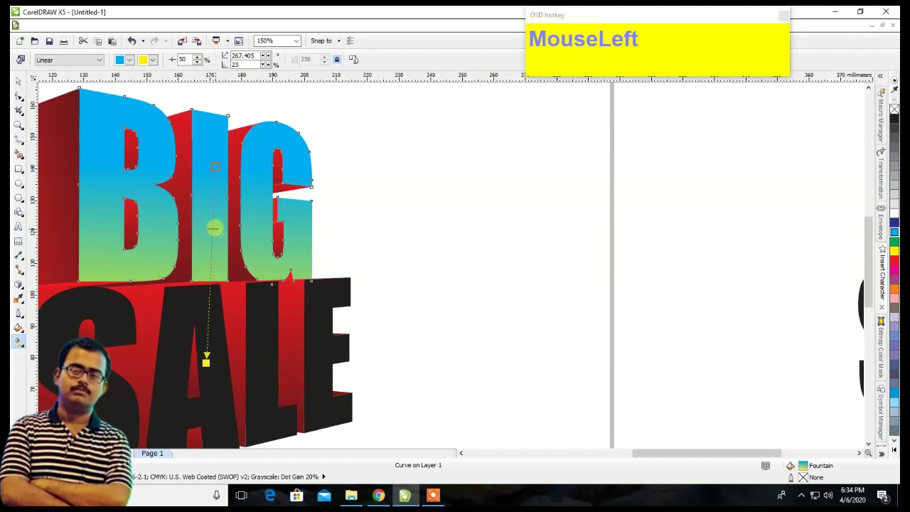
left_click_drag(209, 265, 215, 229)
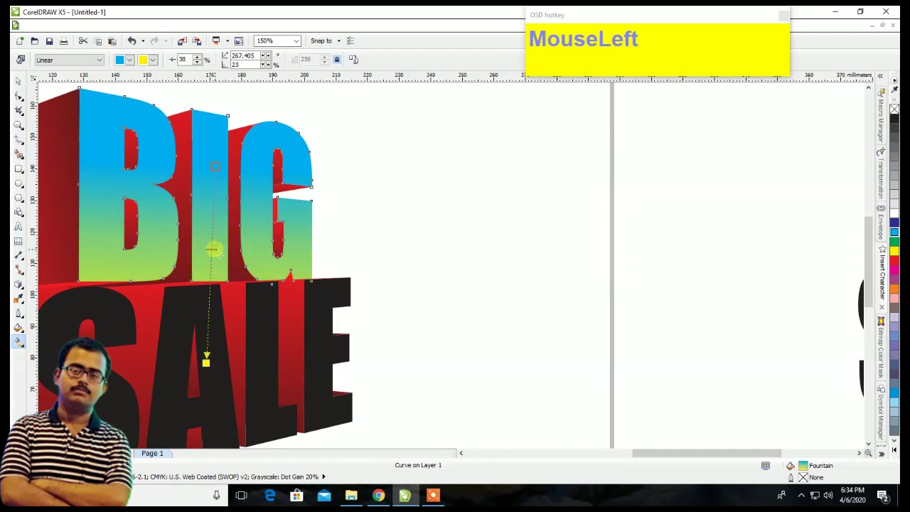
left_click_drag(213, 249, 140, 62)
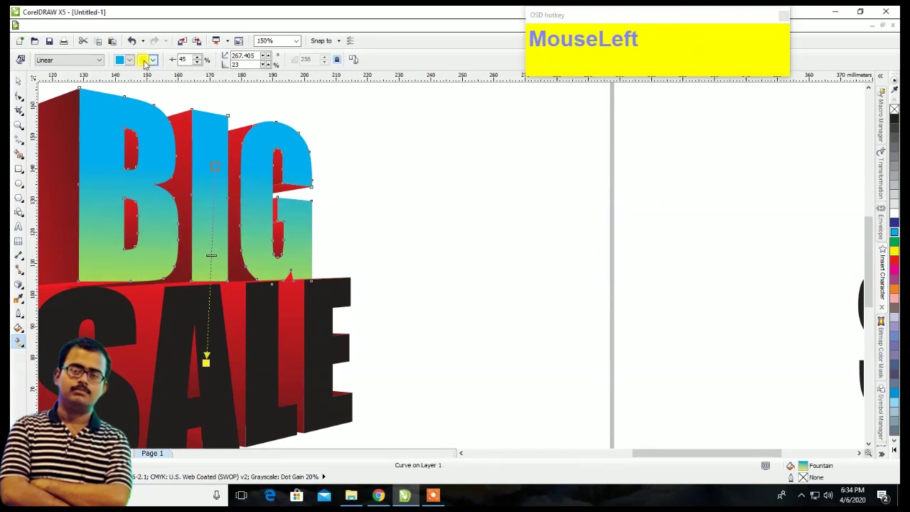
- Set the BIG gradient's end colour to white and move its start point up to the top of the I
left_click(145, 63)
left_click(151, 75)
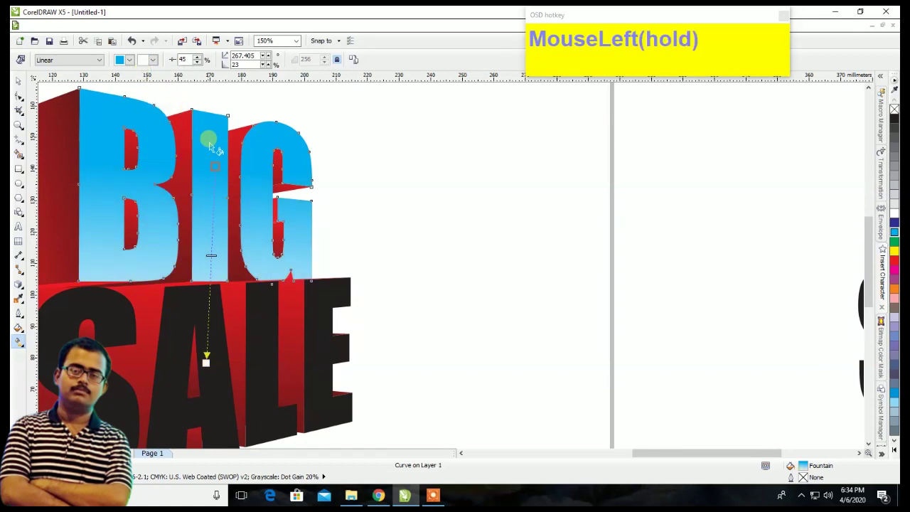
left_click_drag(212, 159, 217, 120)
left_click(19, 82)
scroll(239, 163, "down", 2)
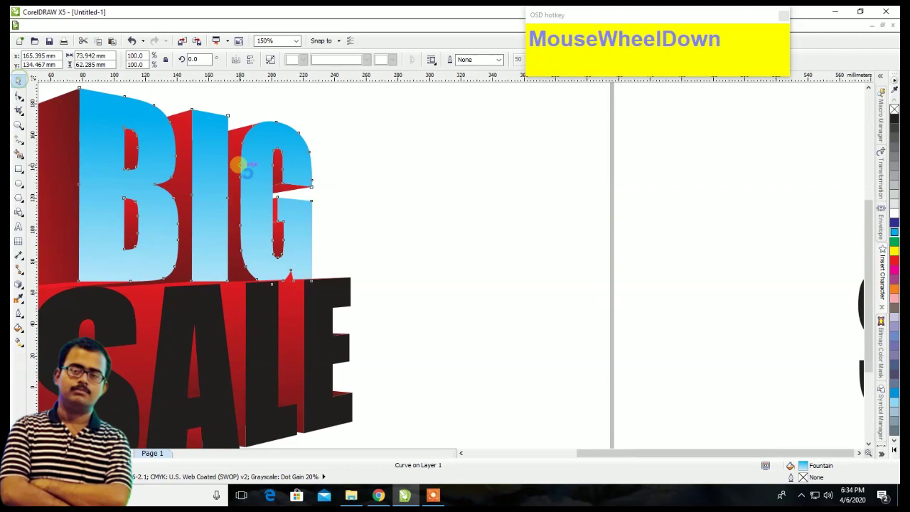
- Fill the SALE front face with red and apply a downward linear red-to-white gradient, ending just below the letters
scroll(204, 232, "up", 2)
left_click(229, 244)
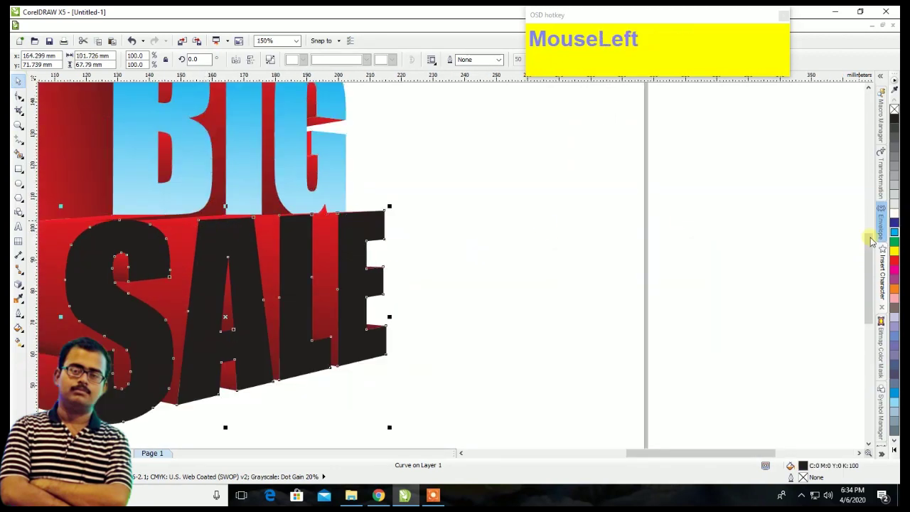
left_click(895, 261)
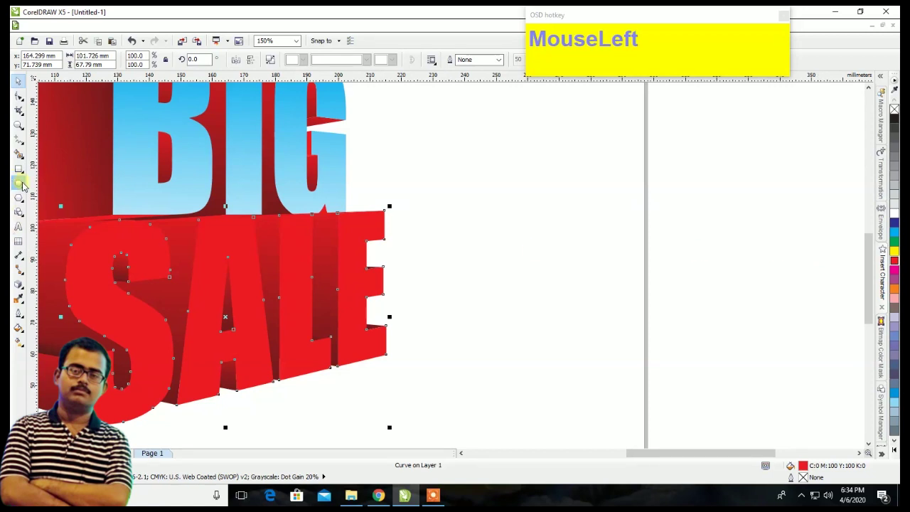
key("g")
left_click_drag(241, 239, 236, 441)
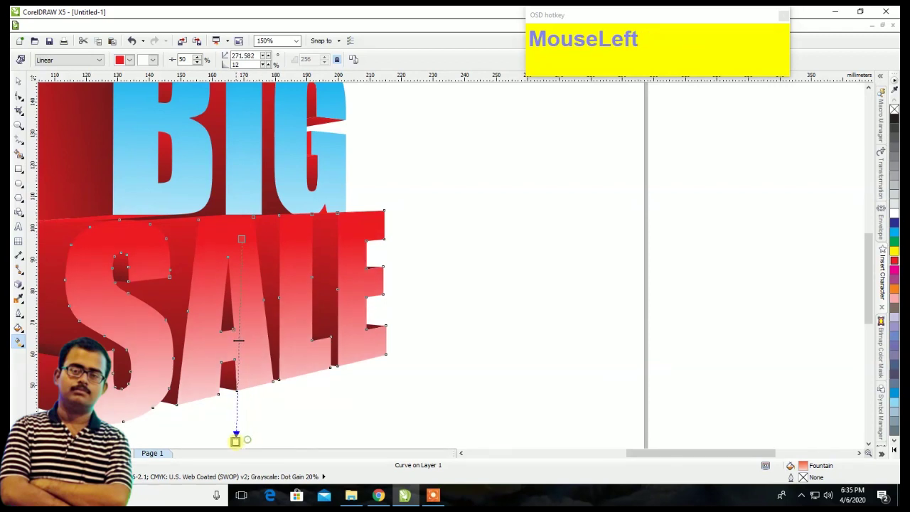
left_click(19, 82)
scroll(281, 240, "down", 2)
left_click(467, 261)
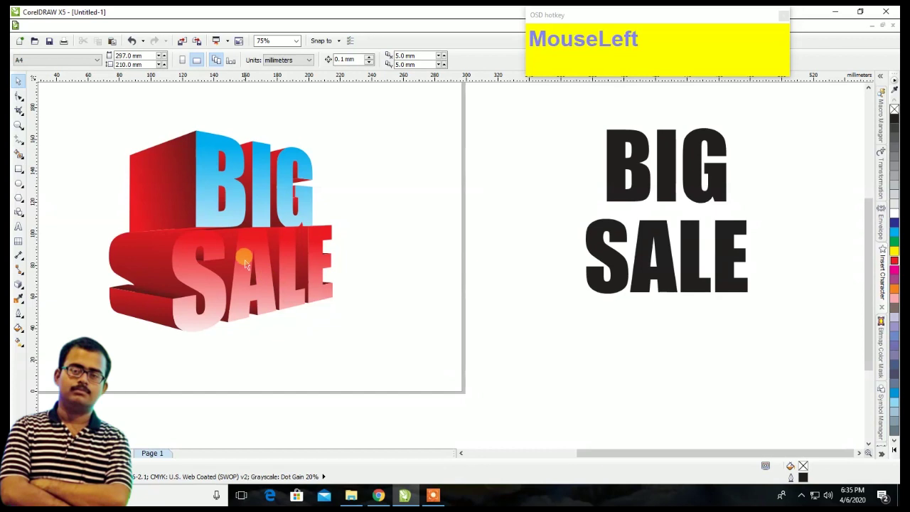
- Give the SALE front face a 2.0 pt yellow outline
scroll(249, 262, "up", 2)
left_click(270, 253)
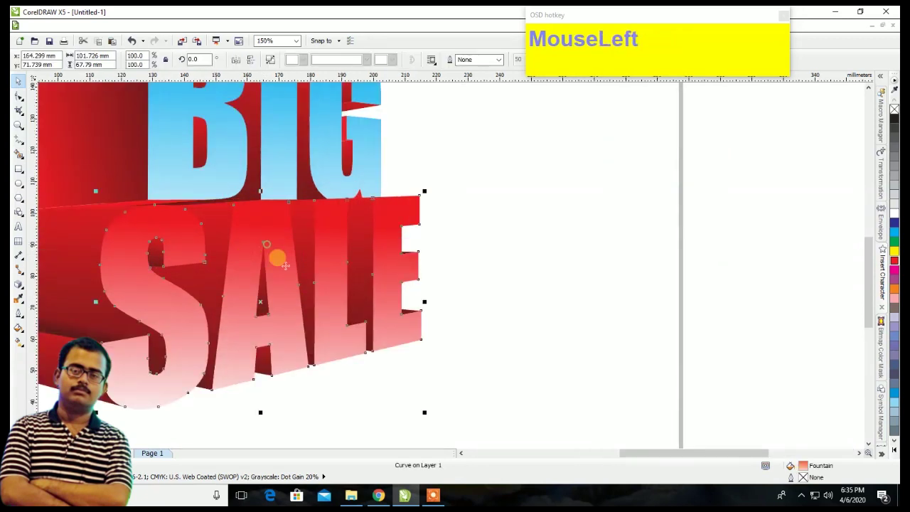
double_click(816, 478)
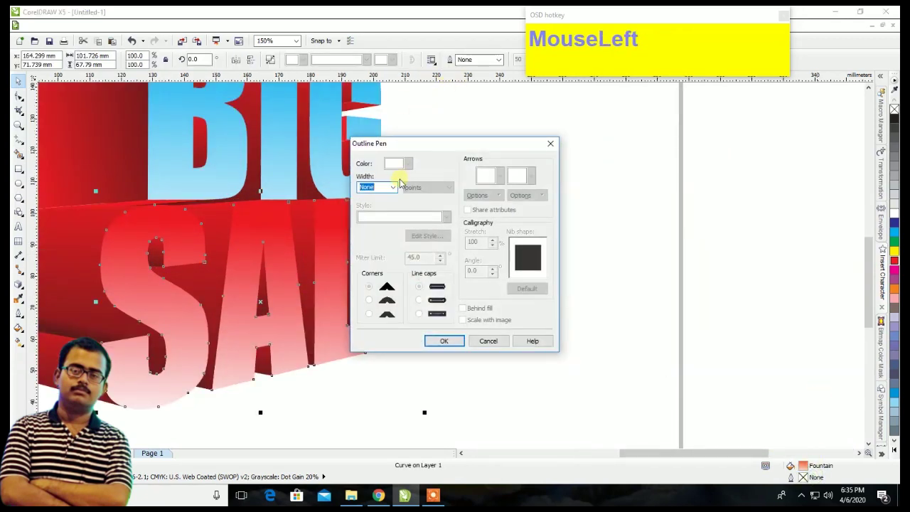
left_click_drag(396, 190, 377, 208)
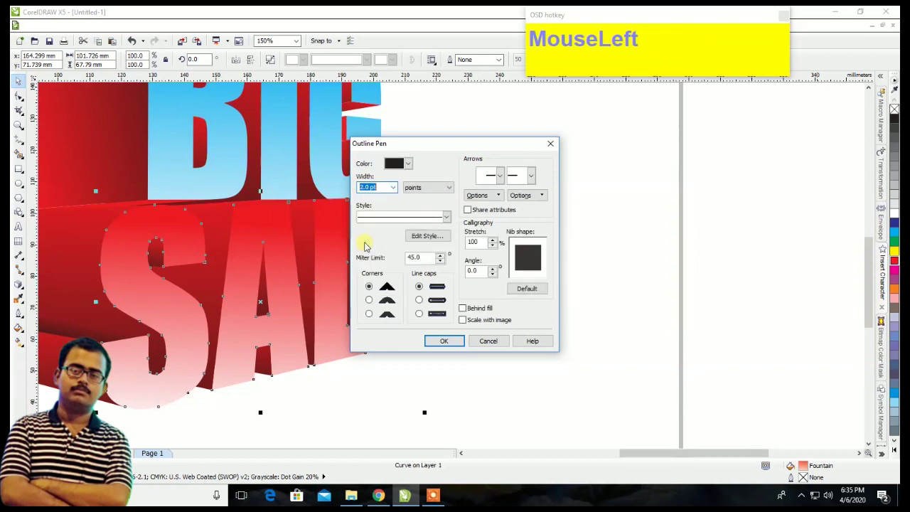
left_click(409, 165)
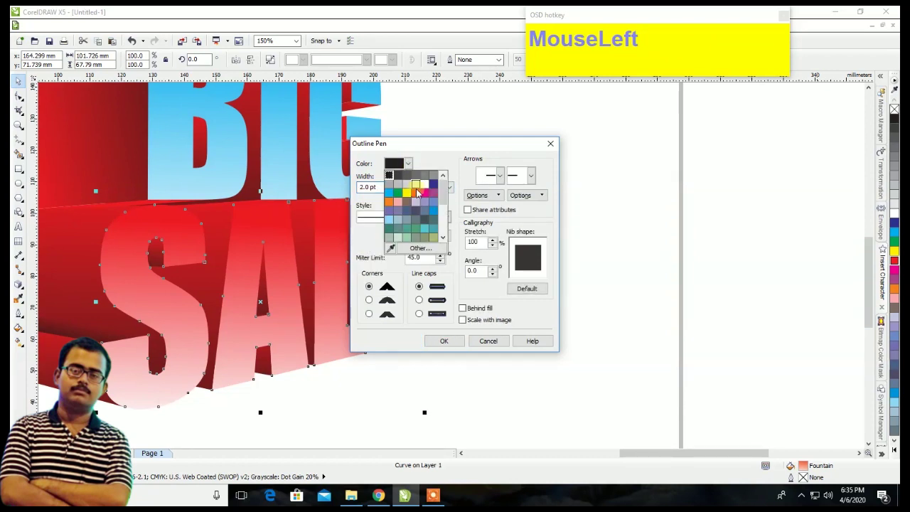
left_click(417, 192)
left_click(442, 340)
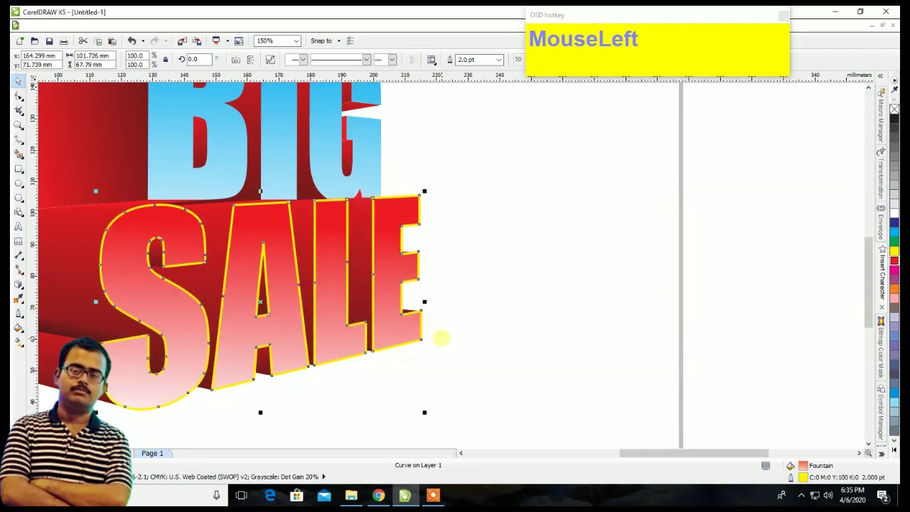
scroll(455, 211, "down", 2)
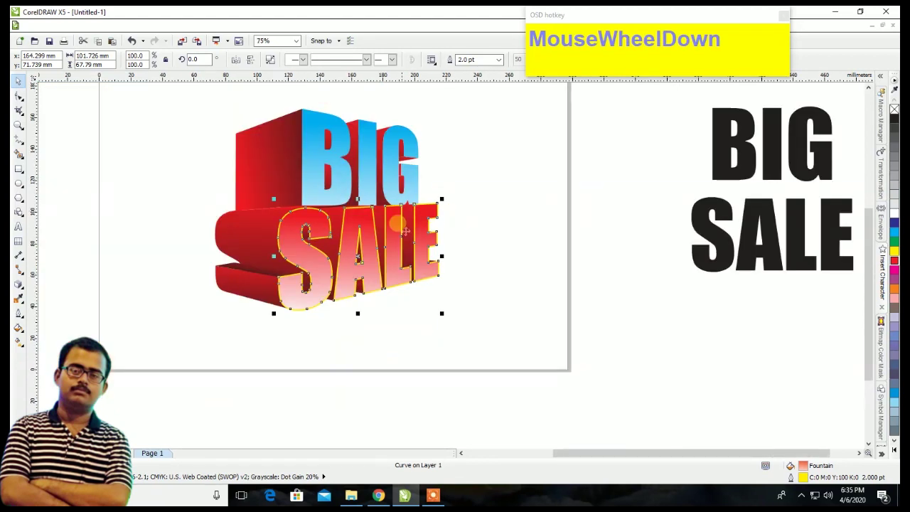
- Give the BIG front face a 3.0 pt red outline
left_click(326, 186)
scroll(354, 156, "up", 4)
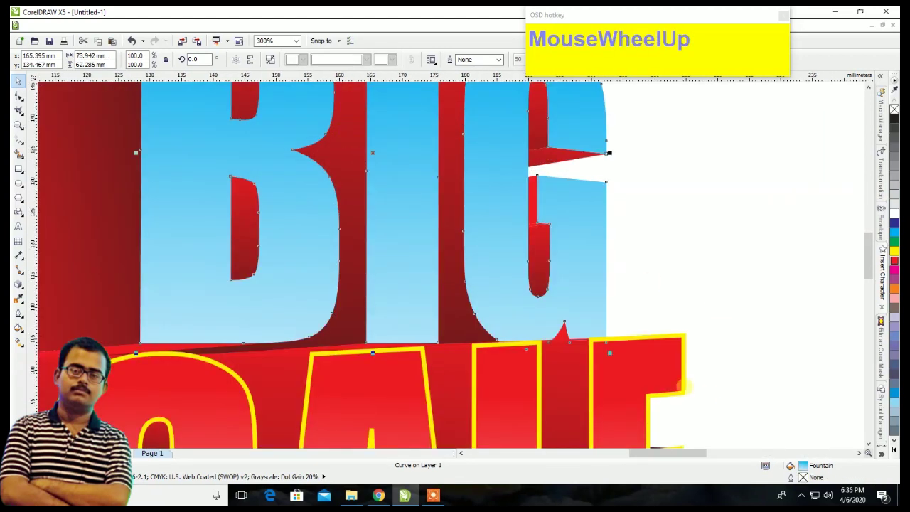
double_click(813, 476)
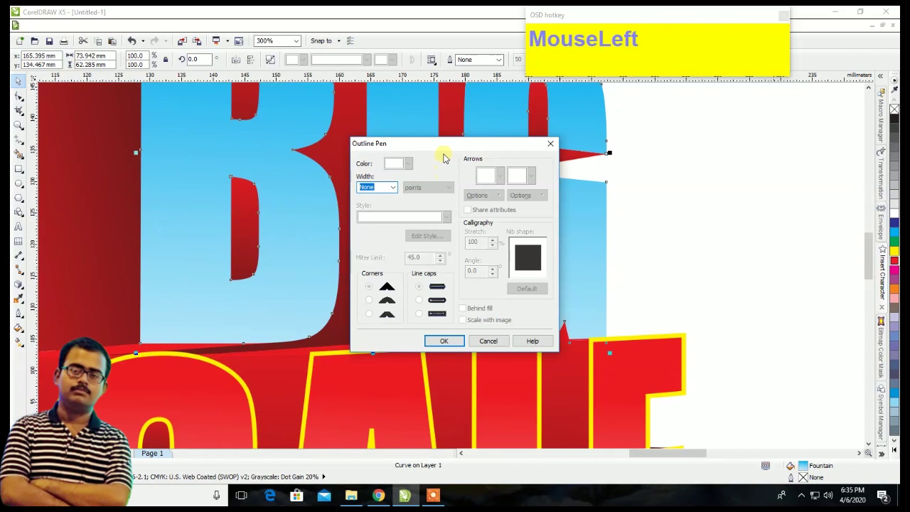
left_click(396, 188)
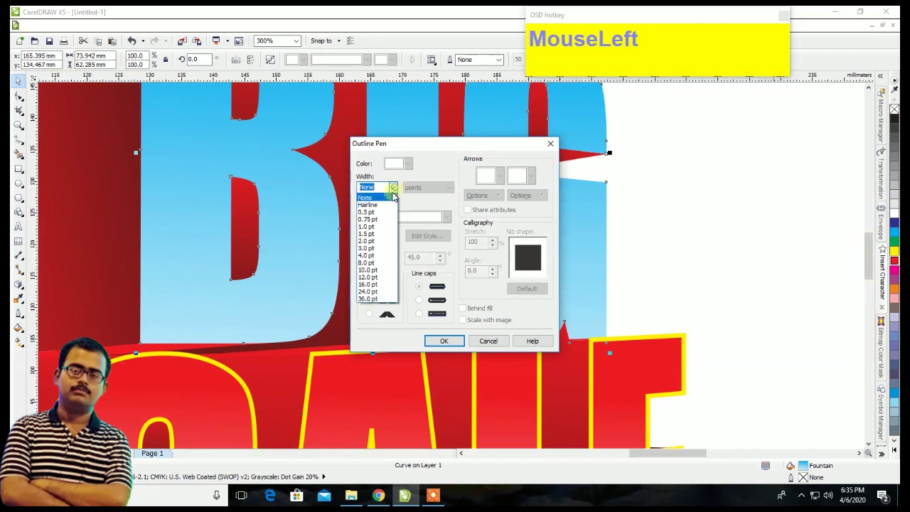
left_click(376, 244)
left_click(407, 164)
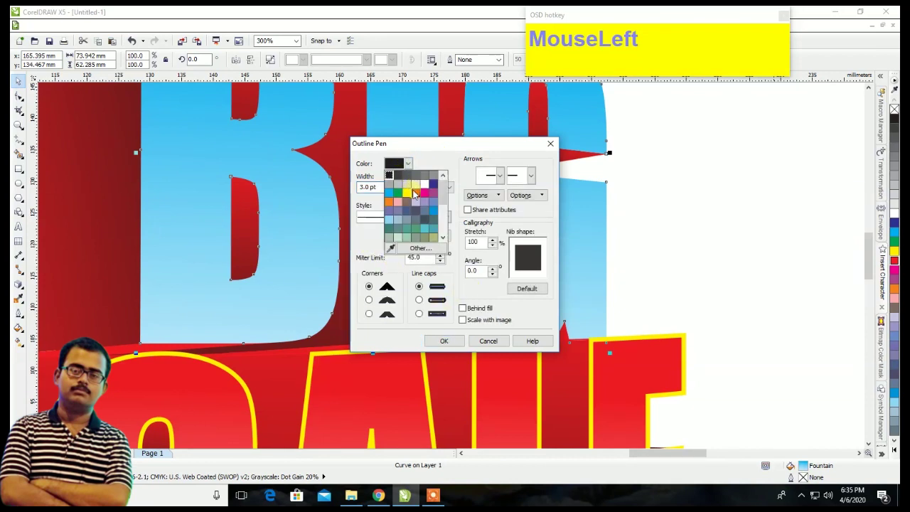
left_click(415, 192)
left_click(442, 341)
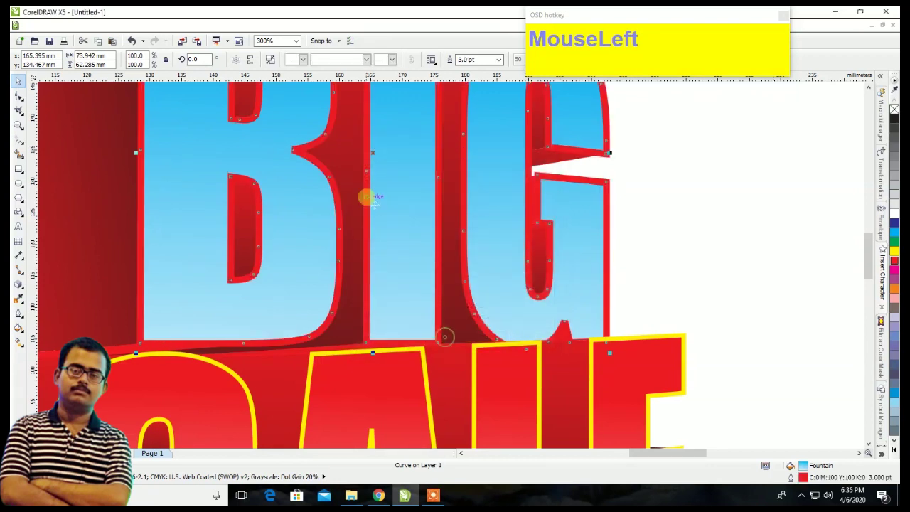
scroll(365, 197, "down", 2)
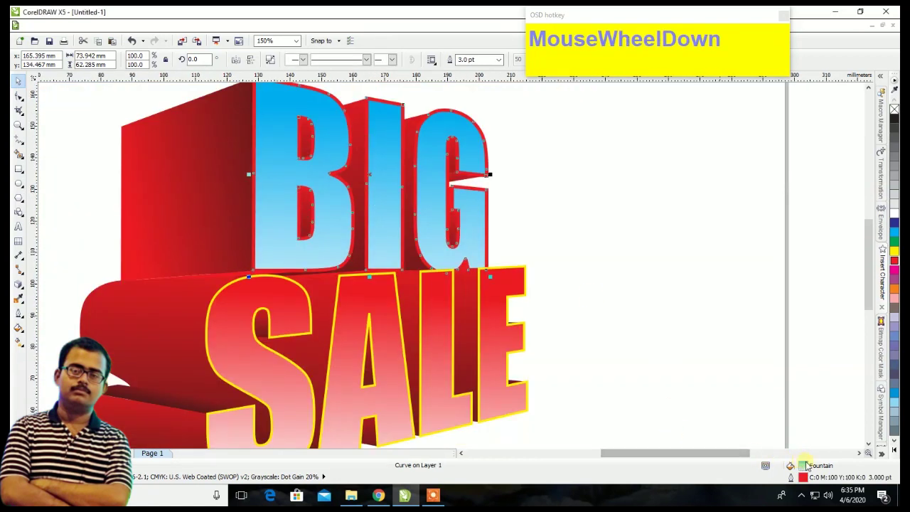
- Change the BIG front face's outline colour to white, keeping the 3.0 pt width
left_click(817, 478)
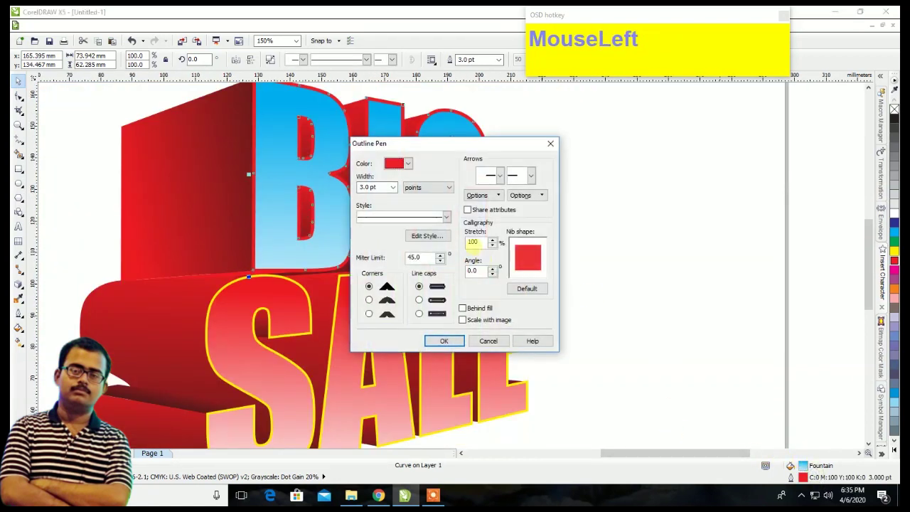
left_click(409, 164)
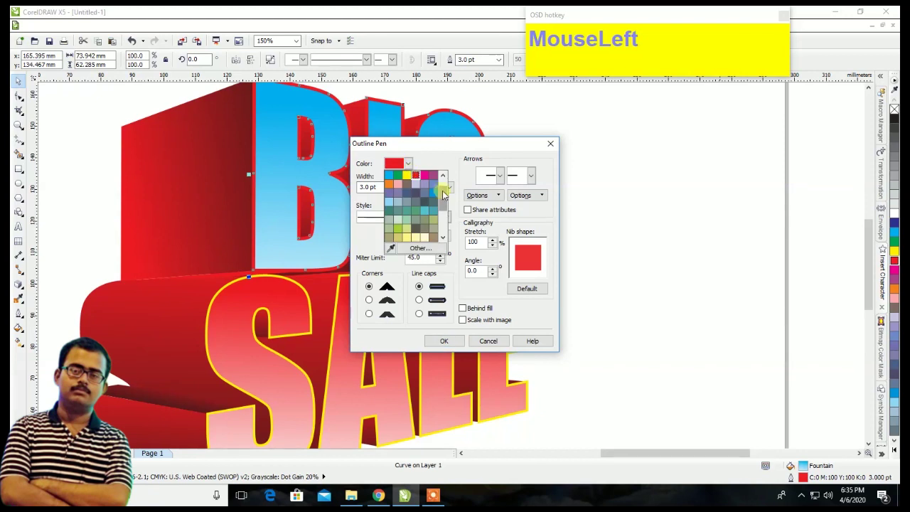
left_click(426, 186)
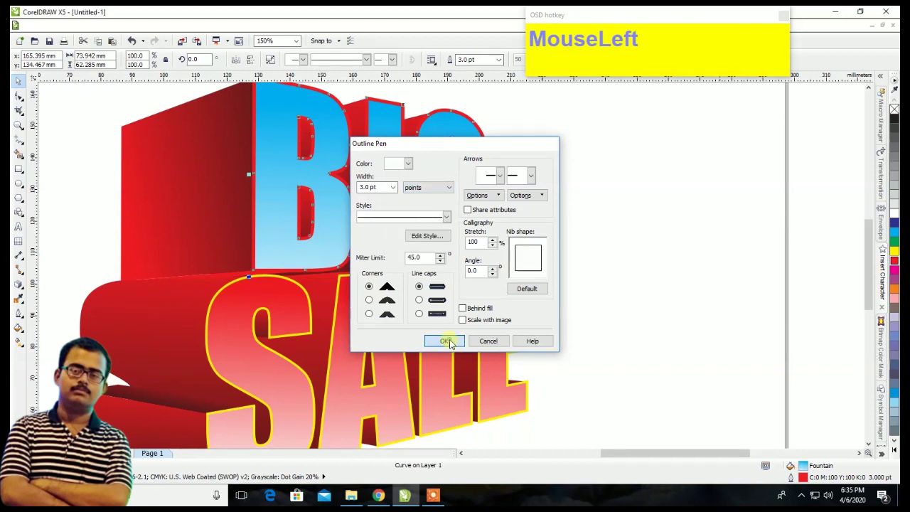
left_click(444, 342)
scroll(333, 223, "down", 2)
left_click(492, 199)
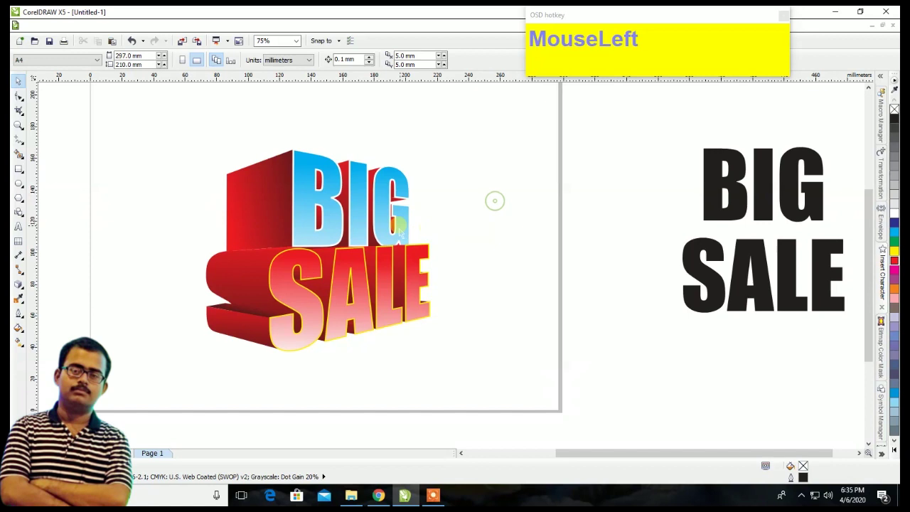
scroll(382, 223, "up", 2)
scroll(337, 204, "down", 2)
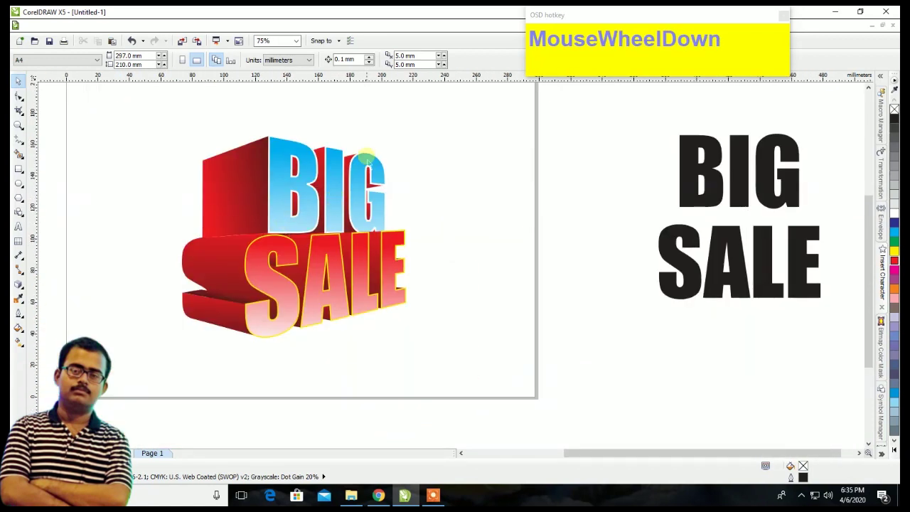
scroll(398, 183, "down", 1)
scroll(411, 193, "up", 1)
left_click(412, 197)
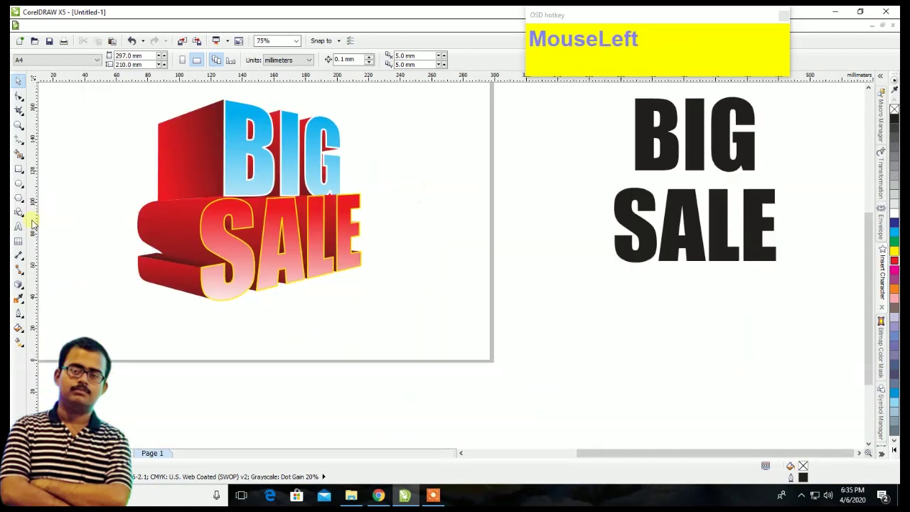
left_click(20, 142)
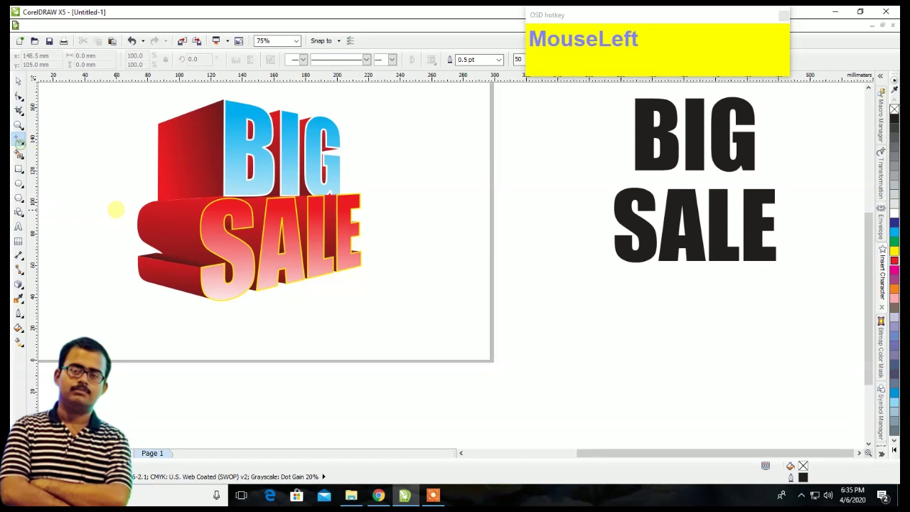
left_click(148, 229)
left_click(111, 246)
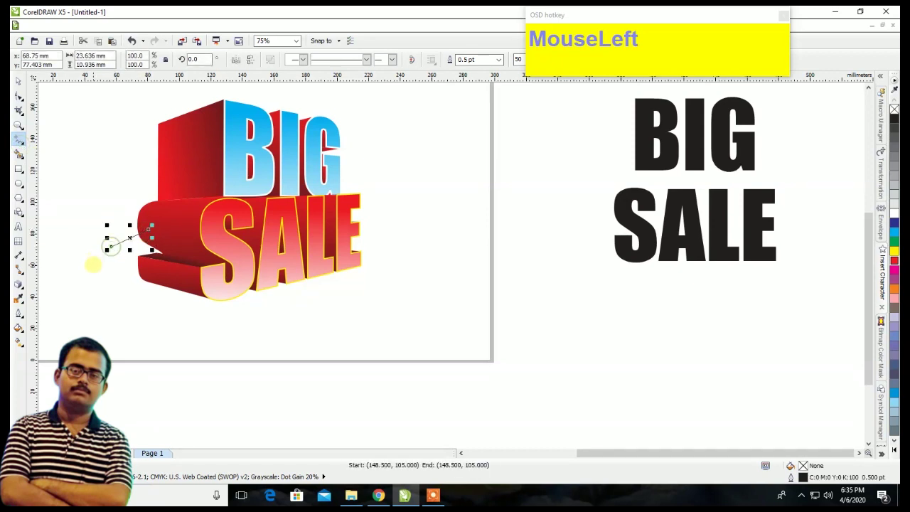
left_click(93, 265)
left_click(166, 332)
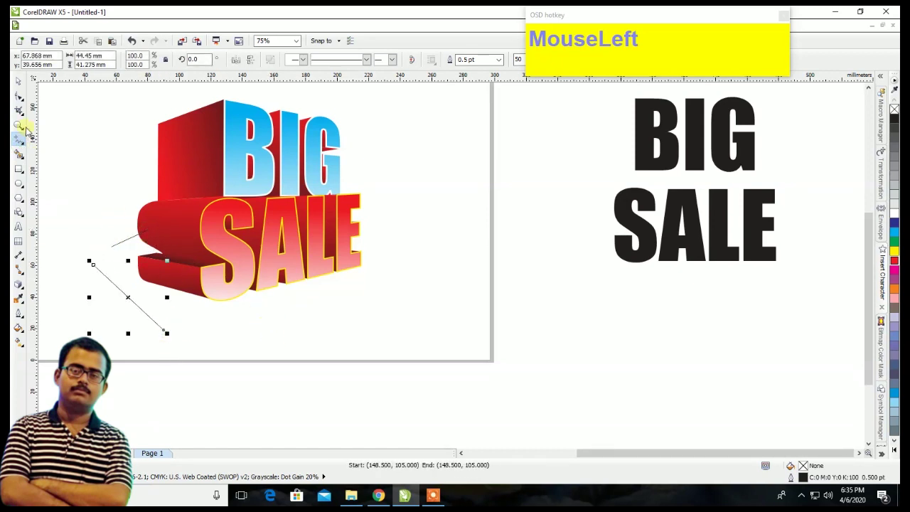
left_click(21, 83)
key("Delete")
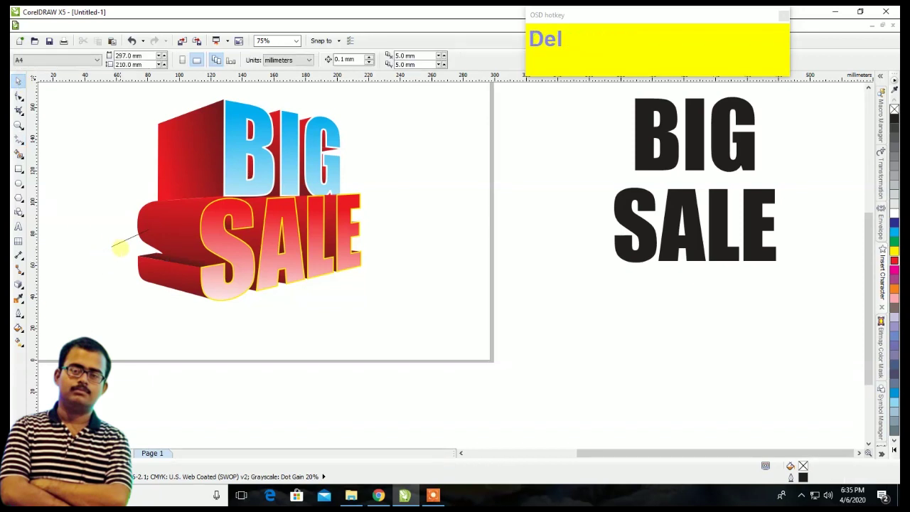
left_click(121, 242)
key("Delete")
- Draw a freehand loop about 245 by 90 mm around the lower part of SALE and try to fill it black
left_click(19, 152)
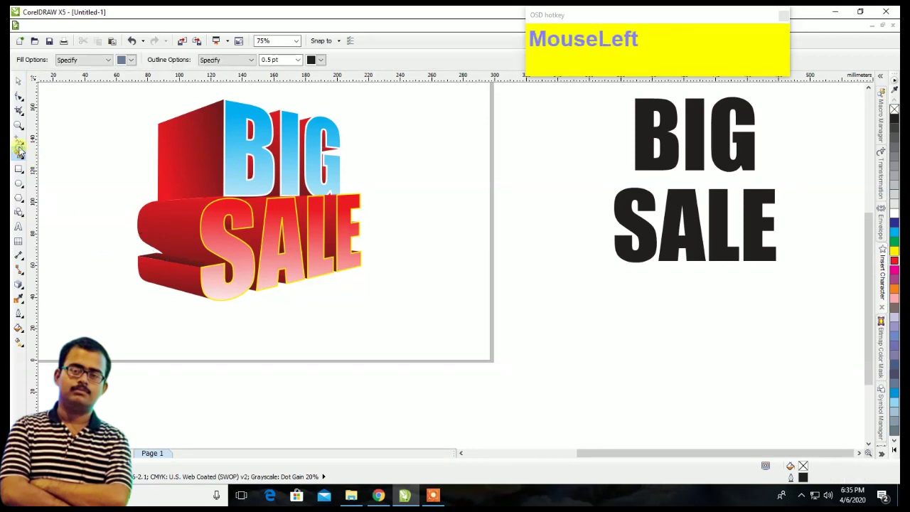
left_click(19, 139)
mouse_move(147, 222)
left_mouse_down()
mouse_move(83, 242)
mouse_move(49, 296)
mouse_move(214, 342)
mouse_move(385, 314)
mouse_move(427, 282)
mouse_move(429, 243)
mouse_move(356, 202)
mouse_move(146, 221)
left_mouse_up()
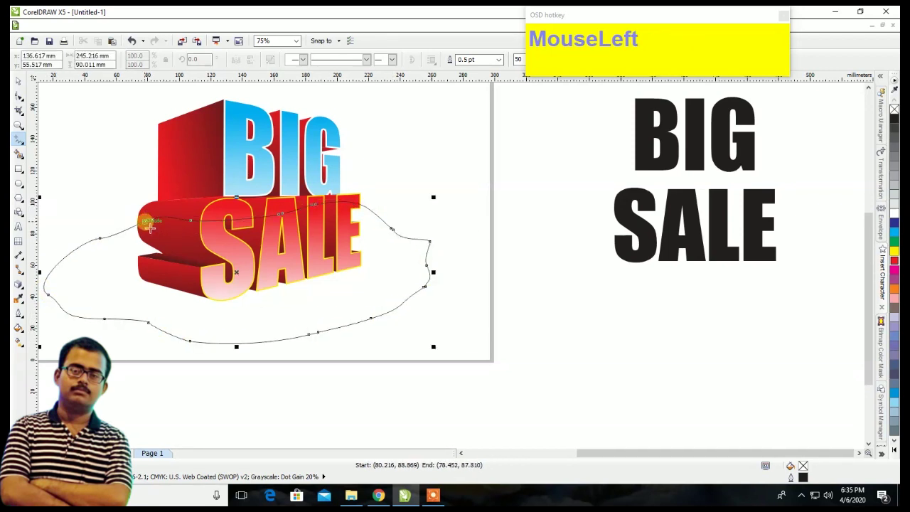
left_click(19, 82)
left_click(894, 120)
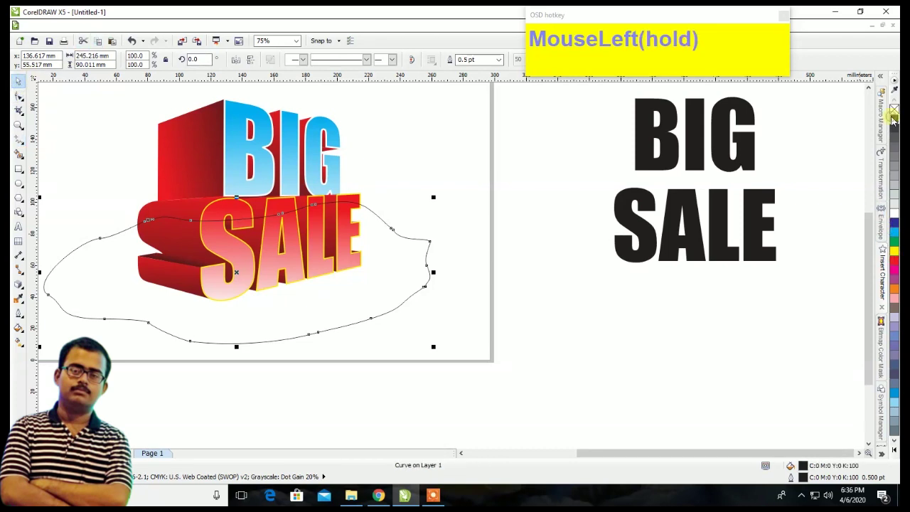
- Convert the freehand loop to a 400 dpi grayscale bitmap with anti-aliasing and a transparent background
left_click(183, 27)
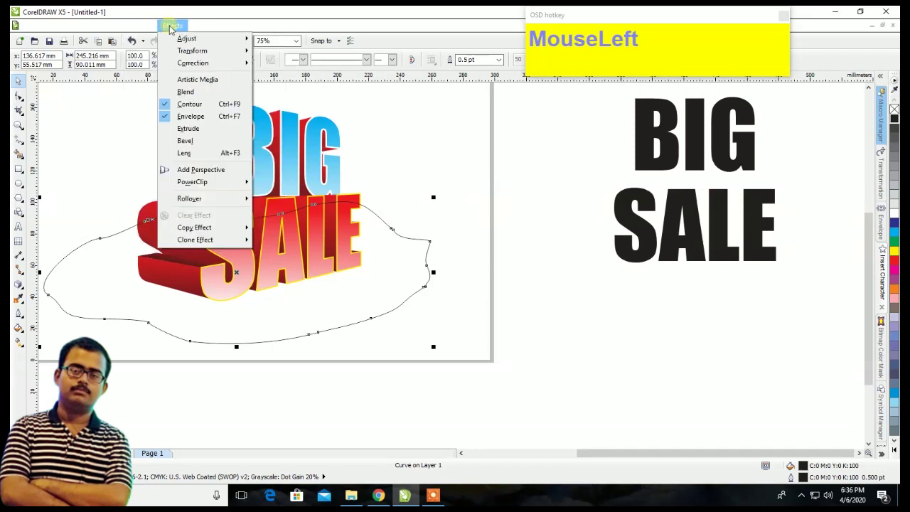
left_click(217, 39)
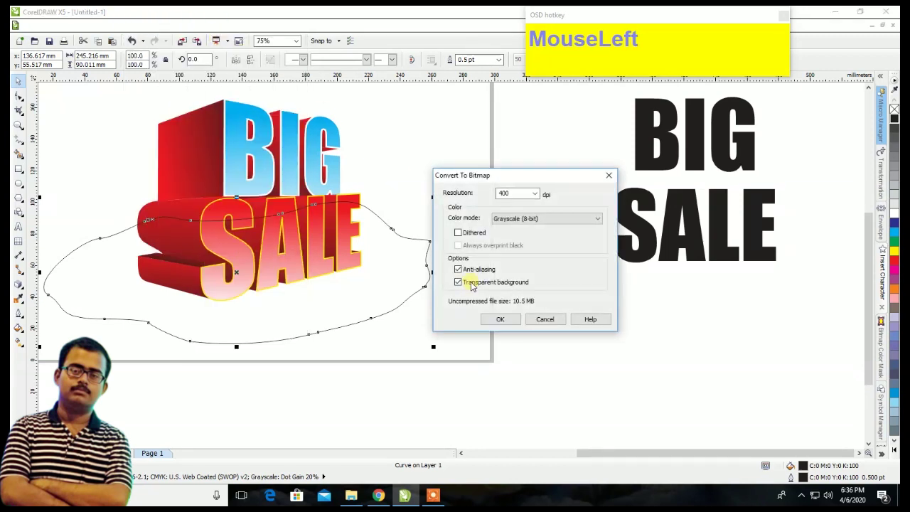
left_click(501, 319)
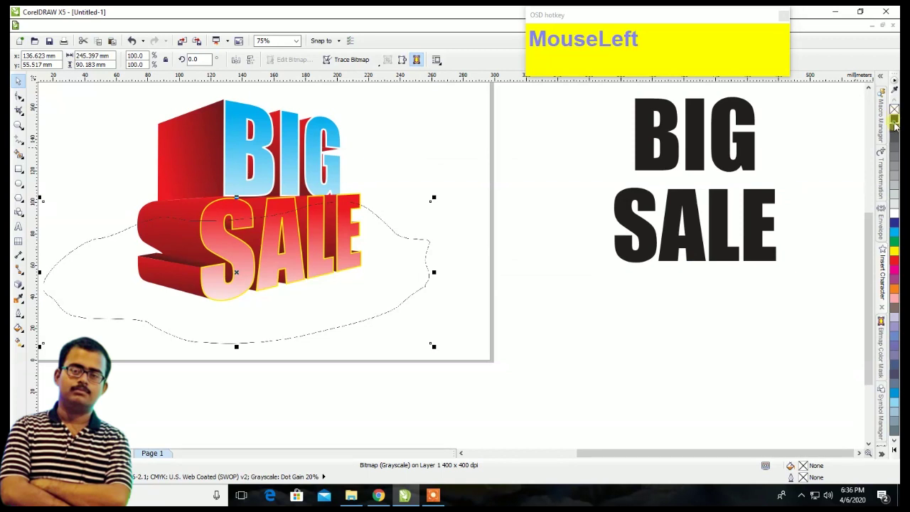
- Inspect the edge of the converted loop on the S, then delete the bitmap
scroll(164, 224, "up", 5)
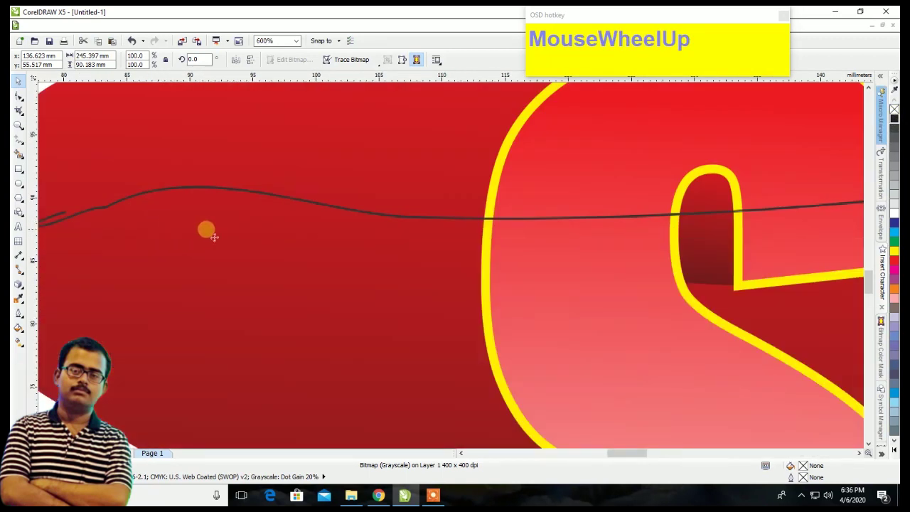
scroll(150, 230, "down", 1)
scroll(133, 227, "up", 1)
scroll(135, 231, "down", 4)
scroll(140, 234, "up", 1)
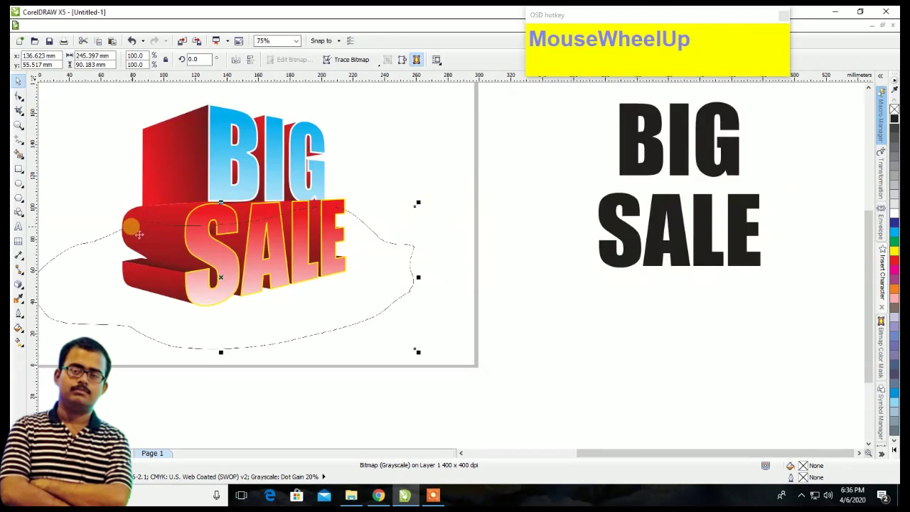
key("Delete")
- Draw a smaller freehand loop about 215 by 60 mm around SALE's base and try to give it a black fill and outline
left_click(19, 139)
mouse_move(135, 224)
left_mouse_down()
mouse_move(63, 248)
mouse_move(104, 306)
mouse_move(164, 313)
mouse_move(316, 302)
mouse_move(381, 268)
mouse_move(402, 244)
mouse_move(325, 228)
mouse_move(129, 227)
left_mouse_up()
scroll(129, 227, "up", 4)
scroll(129, 226, "down", 4)
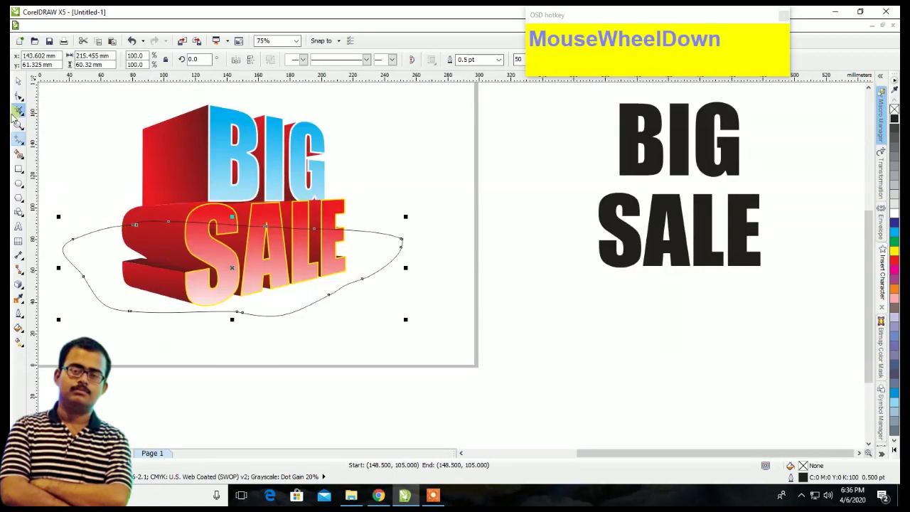
left_click(19, 83)
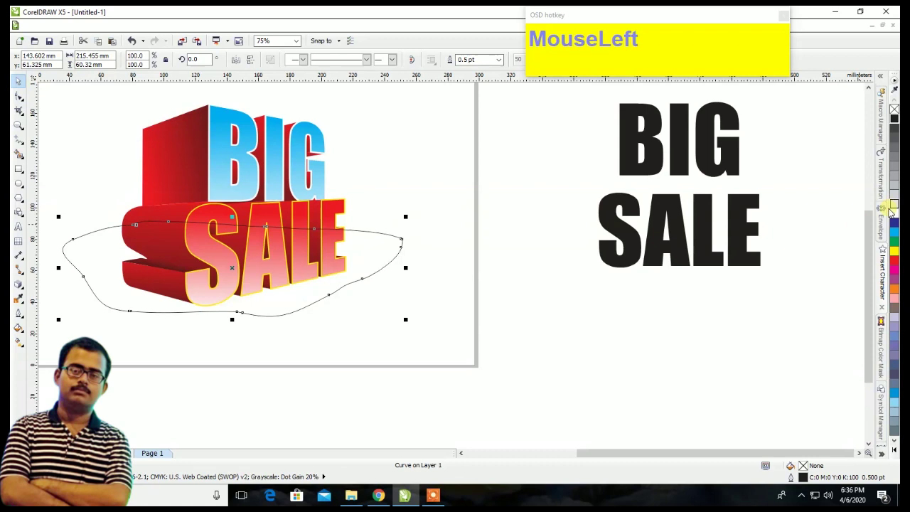
left_click(895, 118)
right_click(895, 118)
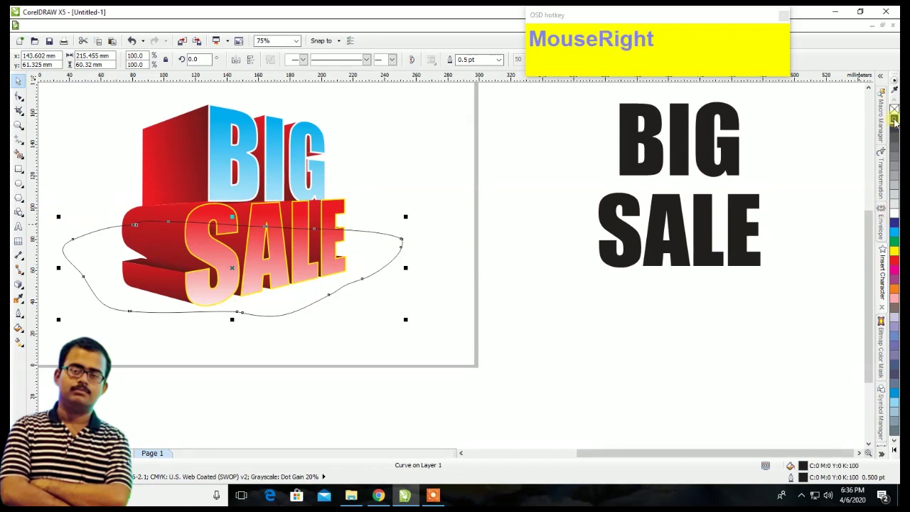
- Convert the smaller loop to a 400 dpi grayscale bitmap with a transparent background and try to colour it black
scroll(140, 224, "up", 3)
scroll(146, 229, "up", 2)
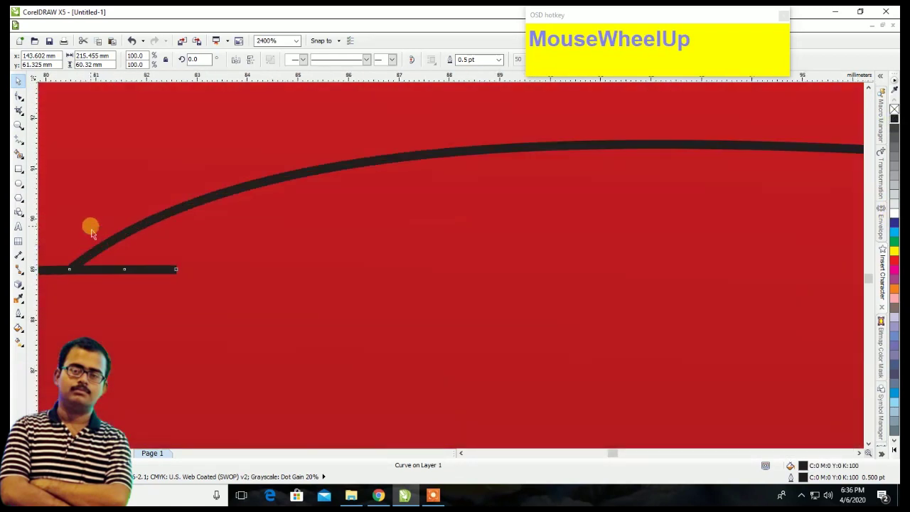
left_click(217, 27)
left_click(214, 37)
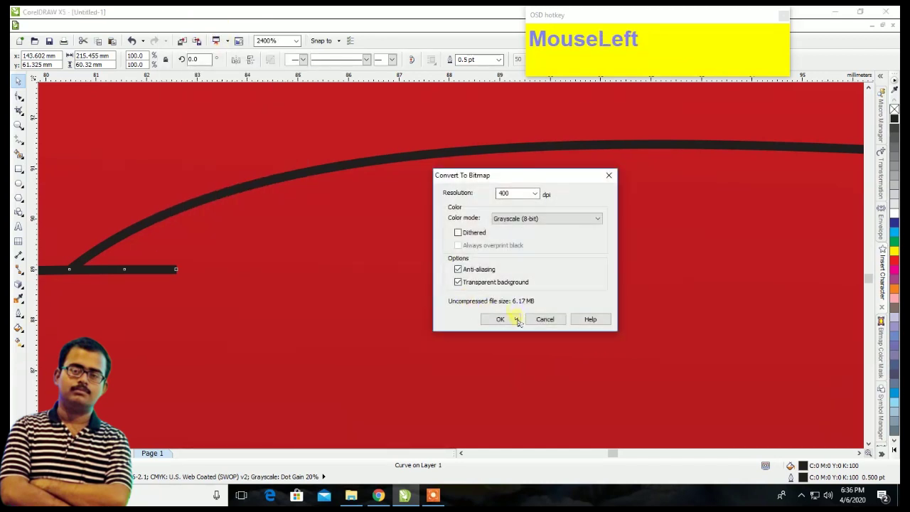
left_click(500, 319)
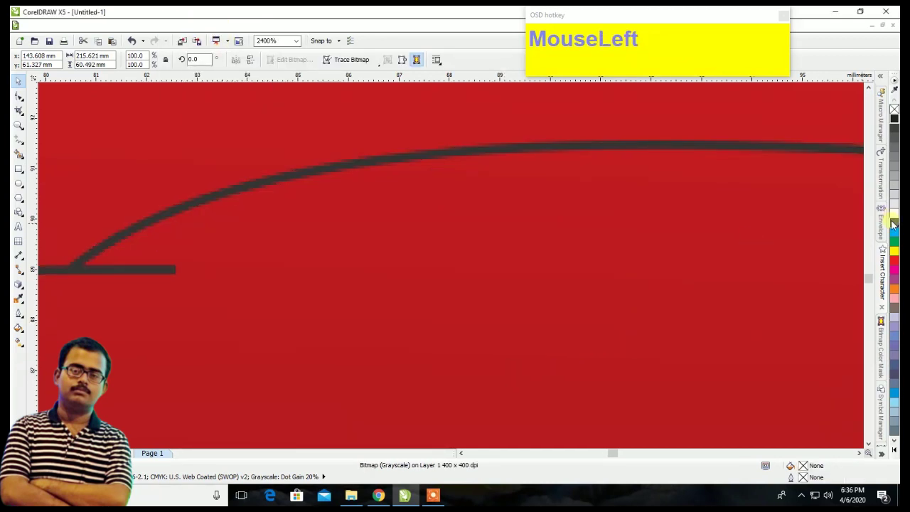
right_click(895, 122)
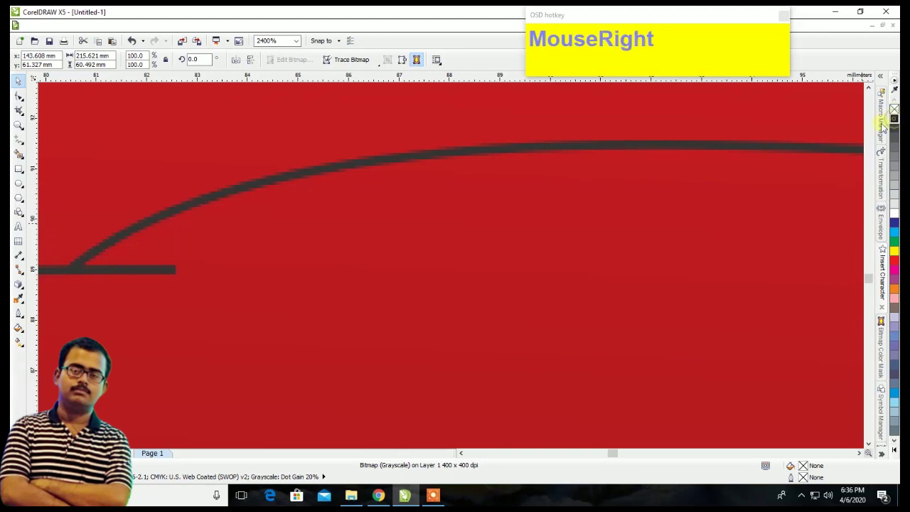
- Delete the bitmap made from the smaller freehand loop
scroll(451, 228, "down", 5)
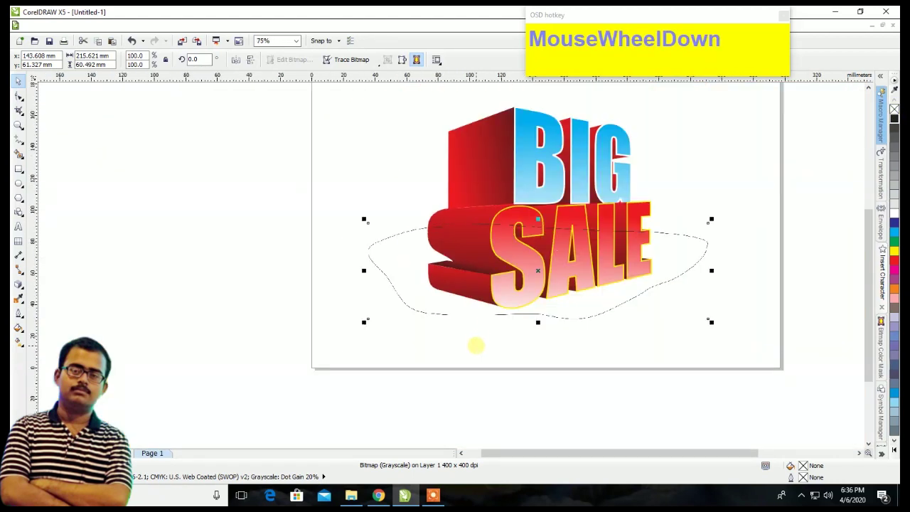
scroll(476, 345, "up", 2)
scroll(471, 319, "down", 2)
key("Delete")
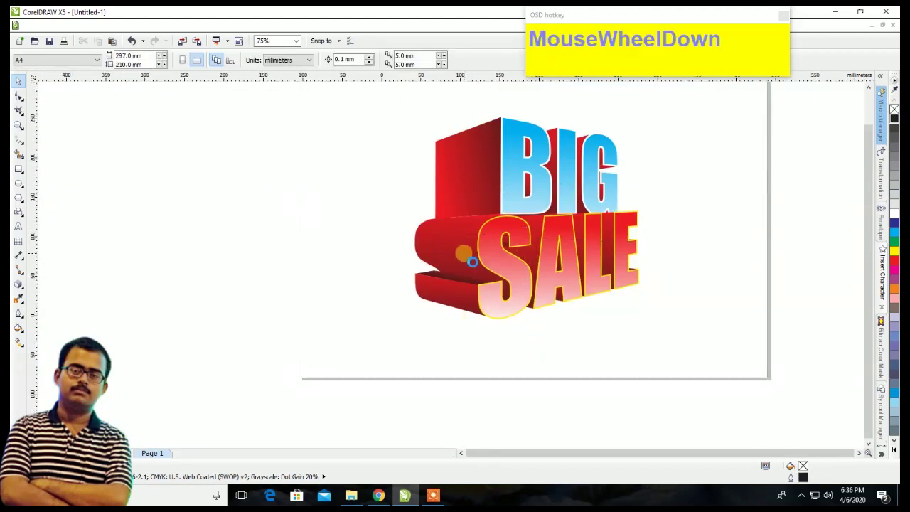
- Draw a black-filled ellipse about 226 by 52 mm across the lower half of SALE, extending past both ends of the word
scroll(469, 258, "up", 1)
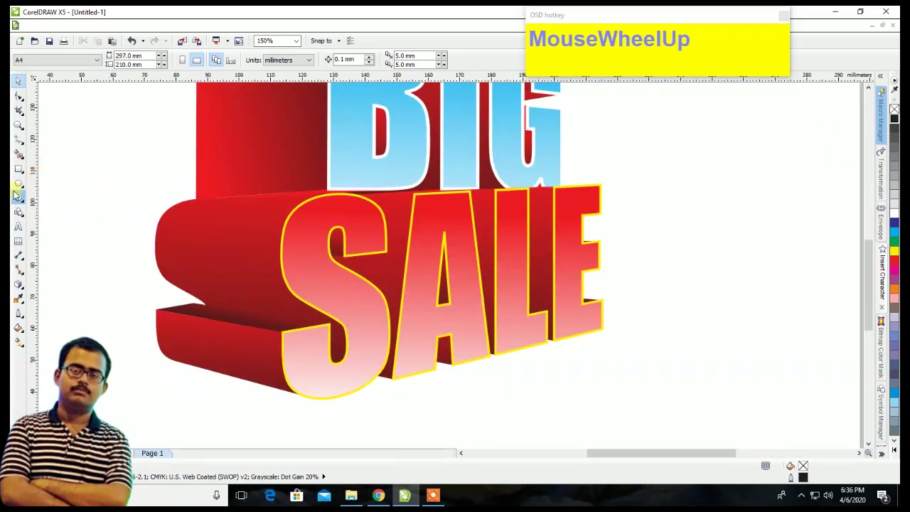
left_click(17, 186)
scroll(263, 257, "down", 1)
mouse_move(201, 263)
left_mouse_down()
mouse_move(366, 305)
mouse_move(482, 284)
mouse_move(484, 299)
mouse_move(486, 288)
left_mouse_up()
left_click(22, 81)
left_click_drag(222, 298, 332, 353)
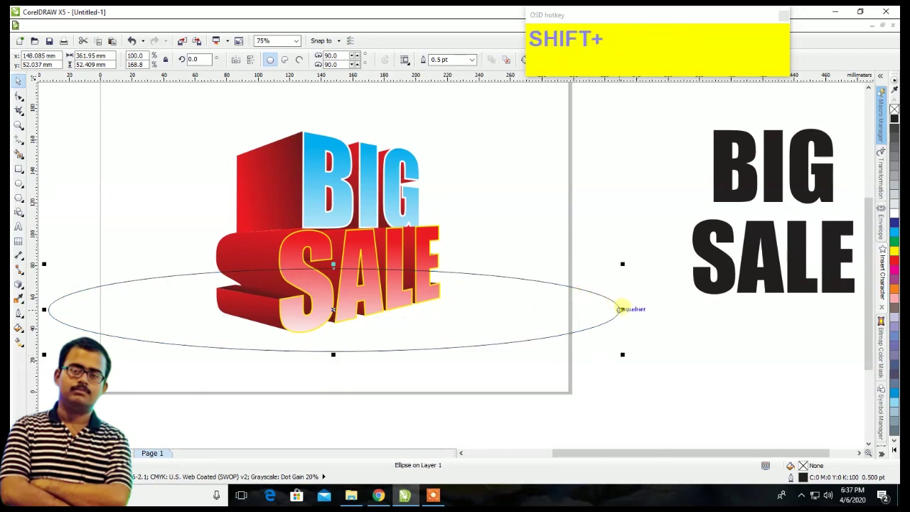
left_click_drag(621, 310, 474, 313)
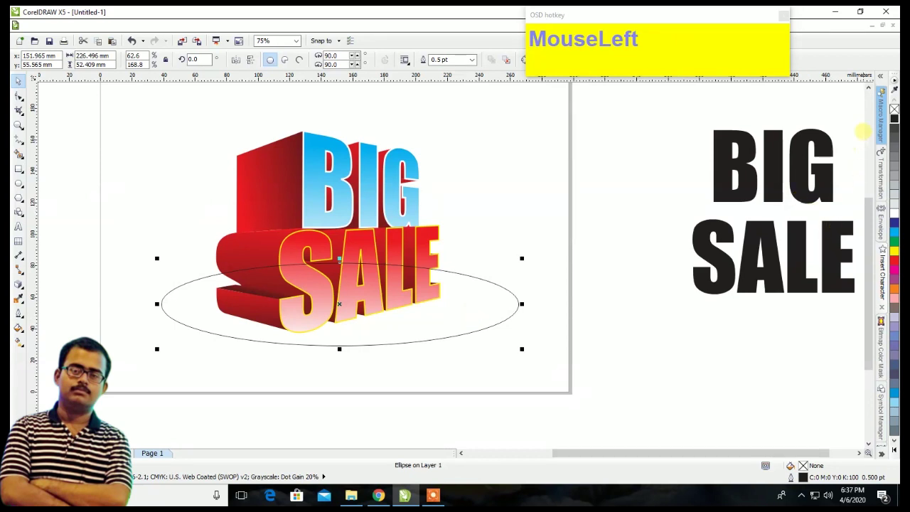
left_click(895, 119)
left_click_drag(481, 318, 493, 316)
- Convert the black ellipse to a 400 dpi grayscale (8-bit) bitmap with anti-aliasing and a transparent background
left_click(206, 26)
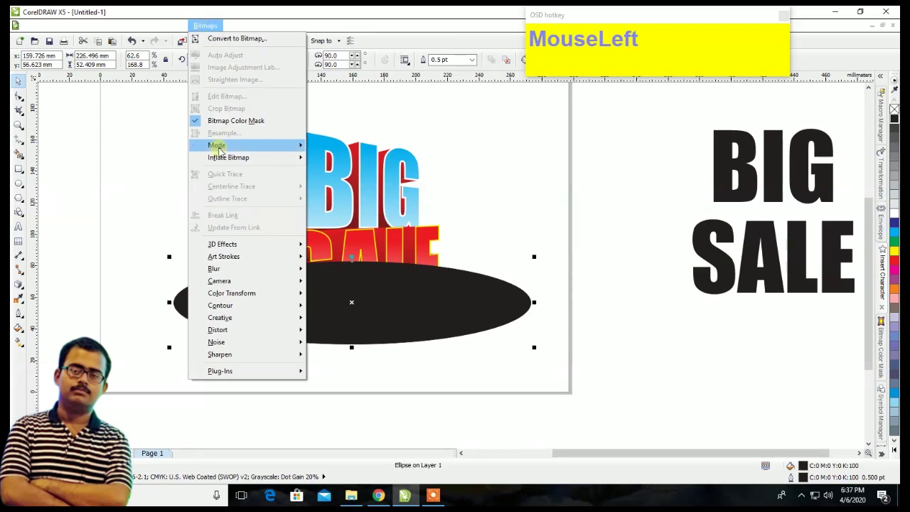
left_click(344, 194)
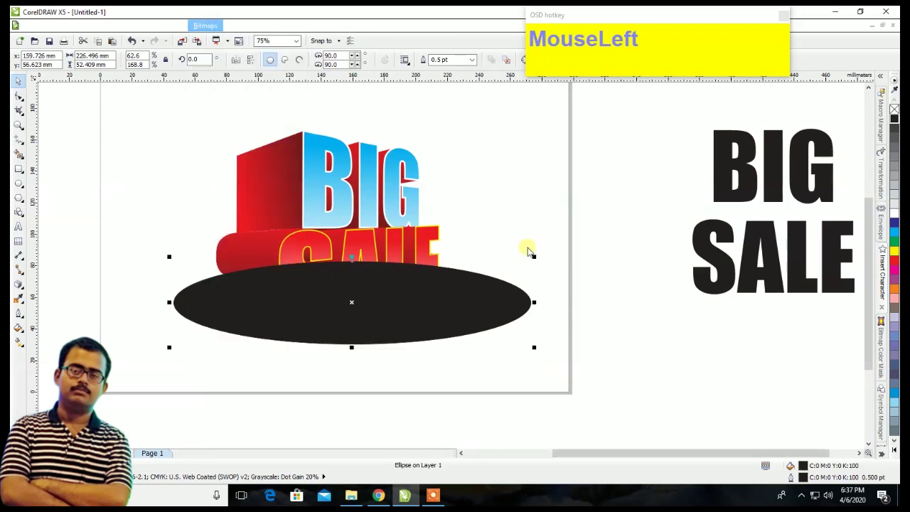
left_click(226, 27)
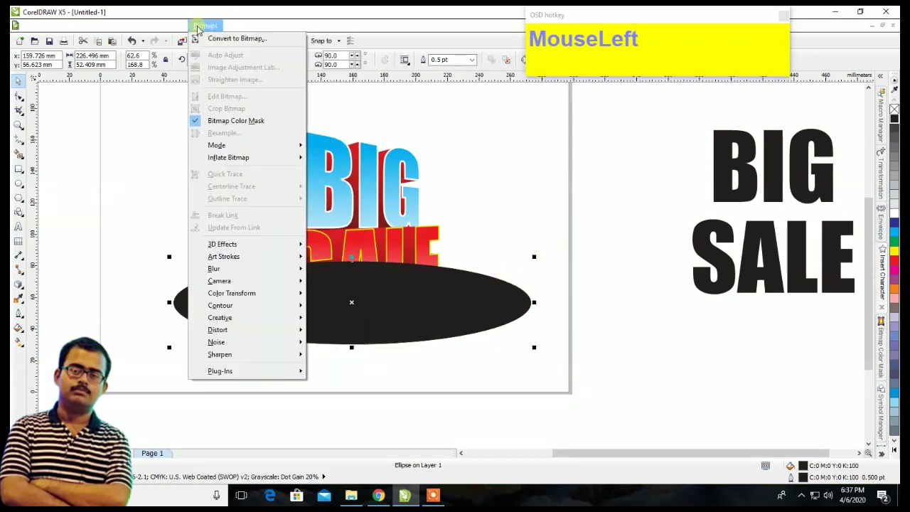
left_click(230, 39)
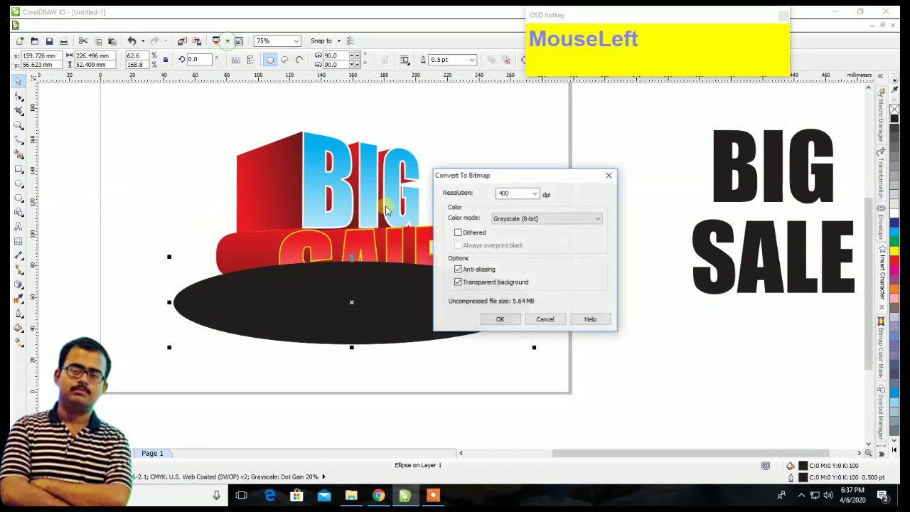
left_click(500, 318)
- Apply a Gaussian blur with an 88-pixel radius to the dark ellipse bitmap and send it behind the lettering
left_click(206, 27)
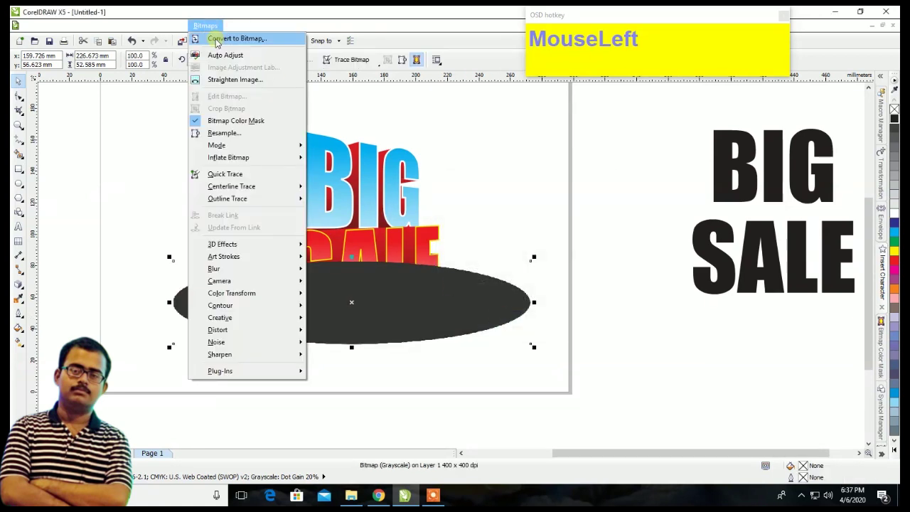
mouse_move(244, 268)
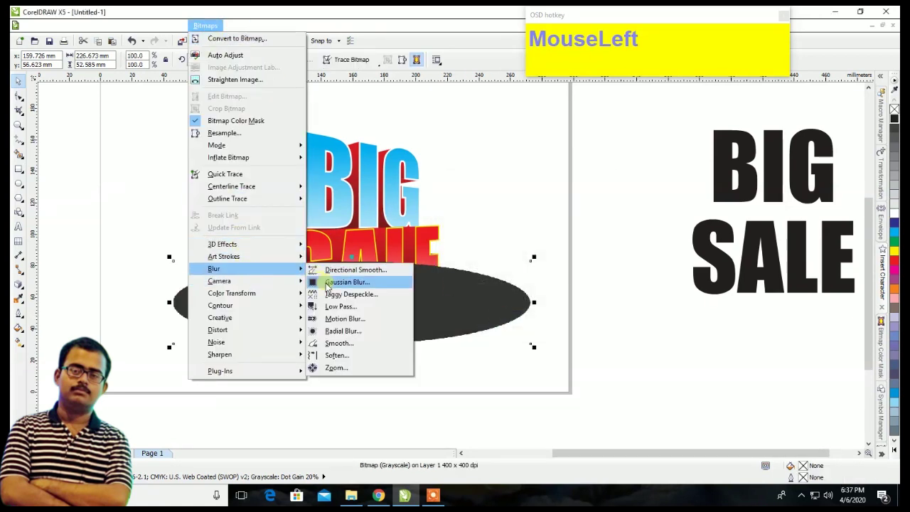
left_click(346, 282)
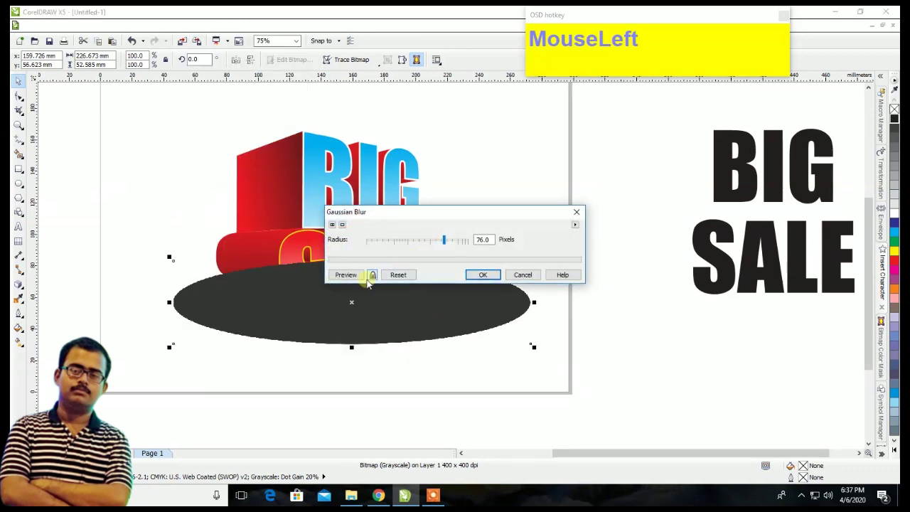
left_click(349, 280)
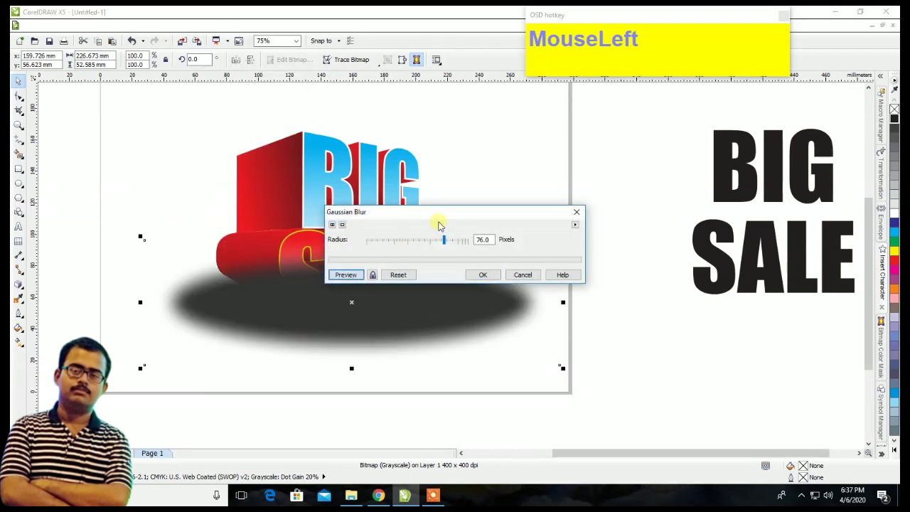
left_click(452, 242)
left_click(347, 276)
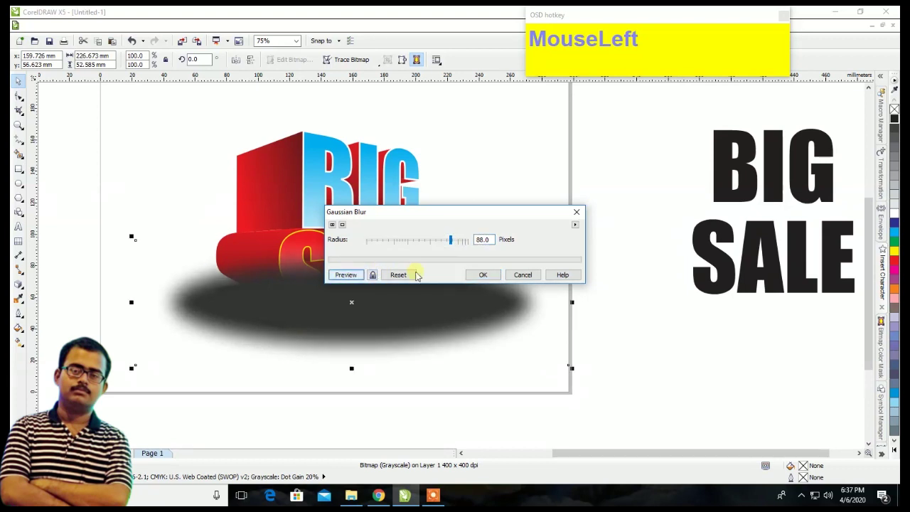
left_click(481, 275)
key("shift+Page_Down")
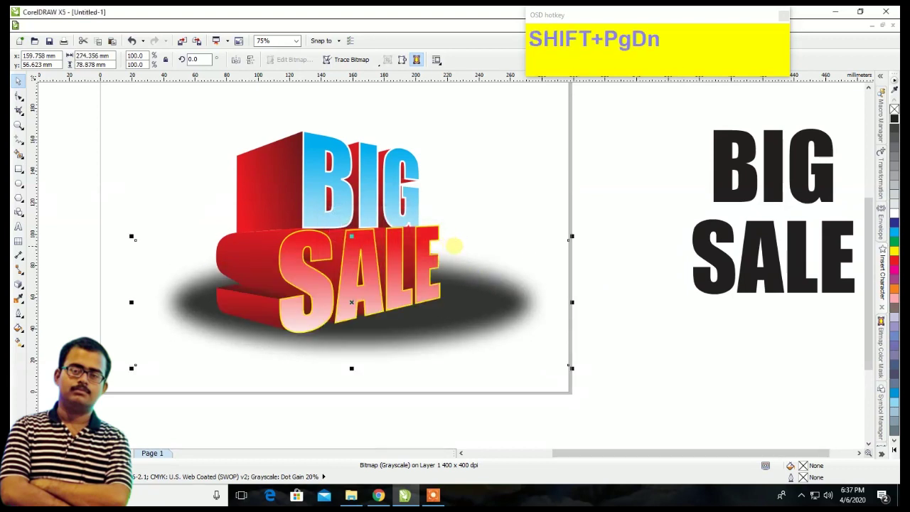
- Scale the blurred shadow down to about 205 by 59 mm and position it beneath the word SALE
left_click(463, 317)
mouse_move(475, 317)
left_mouse_down()
mouse_move(483, 322)
mouse_move(464, 324)
mouse_move(469, 331)
left_mouse_up()
left_click_drag(556, 377, 455, 315)
left_click_drag(524, 367, 504, 365)
scroll(429, 305, "down", 1)
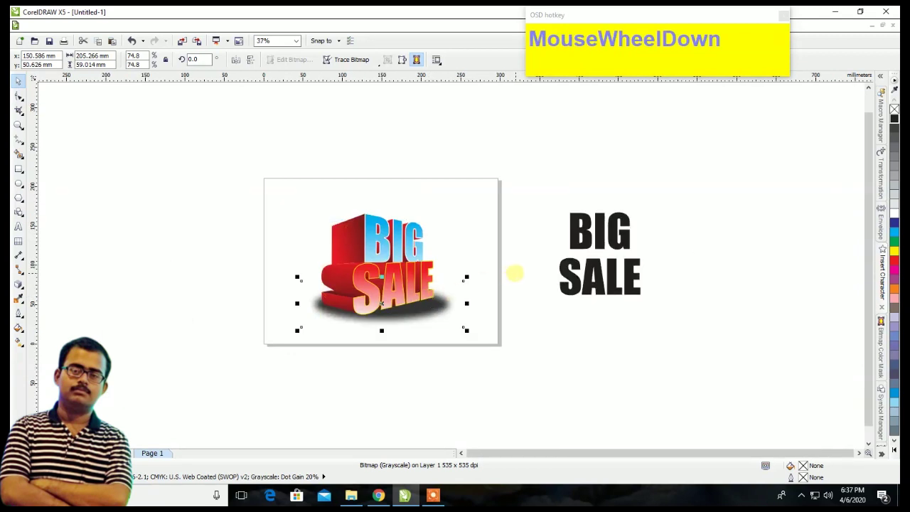
left_click(515, 273)
scroll(506, 274, "up", 1)
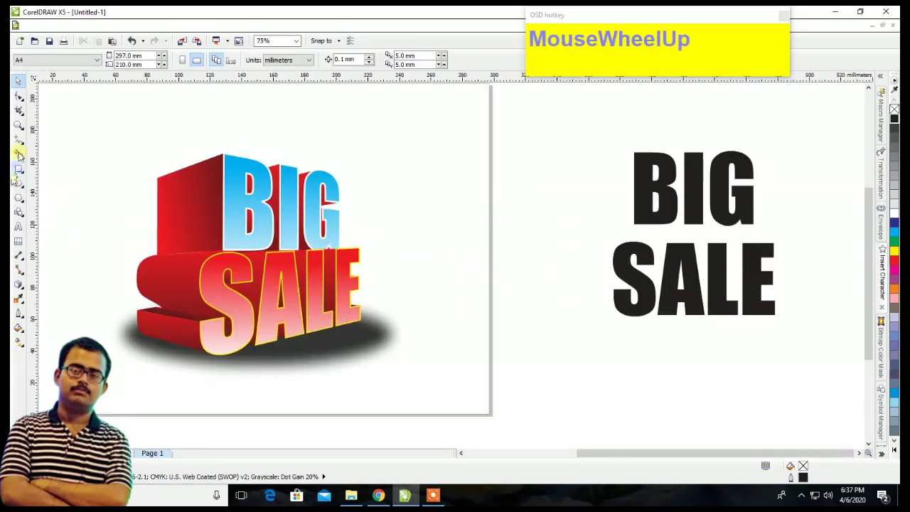
- Delete the plain black BIG SALE text beside the page
left_click(19, 124)
left_click_drag(118, 151, 423, 418)
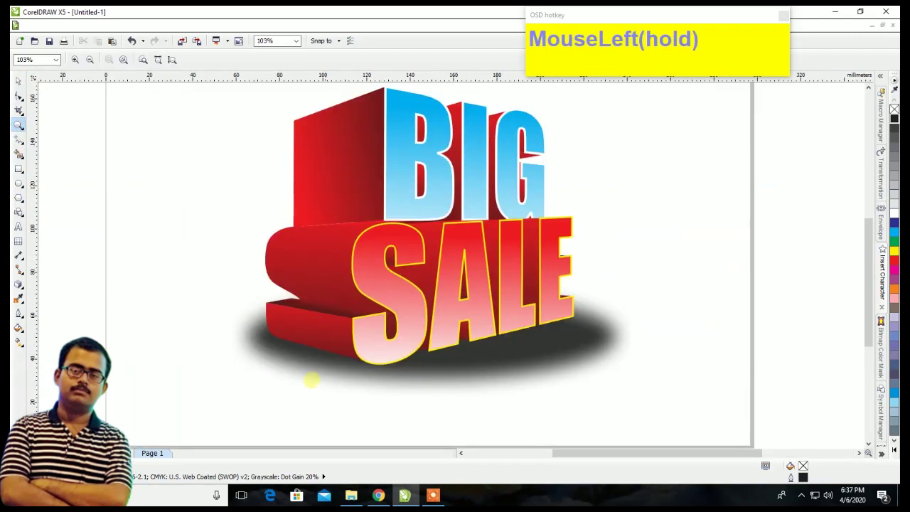
left_click(16, 81)
scroll(234, 313, "down", 2)
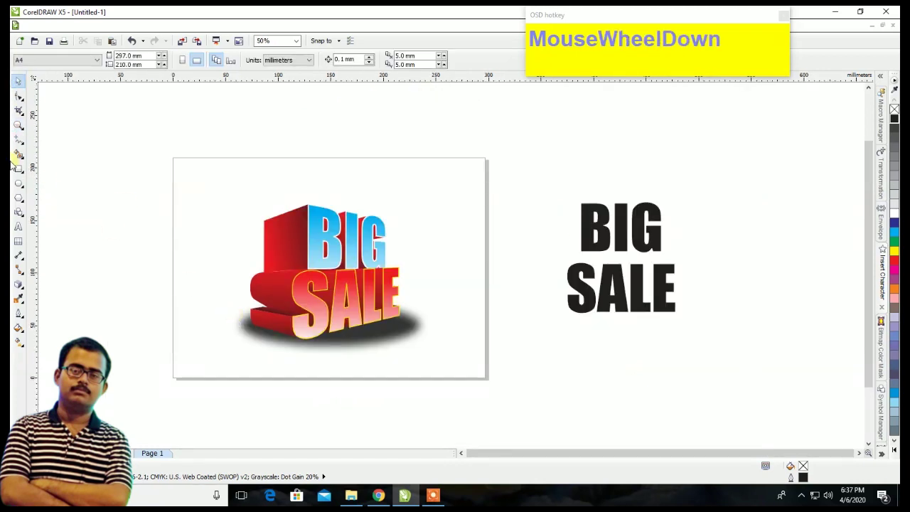
left_click(633, 237)
key("Delete")
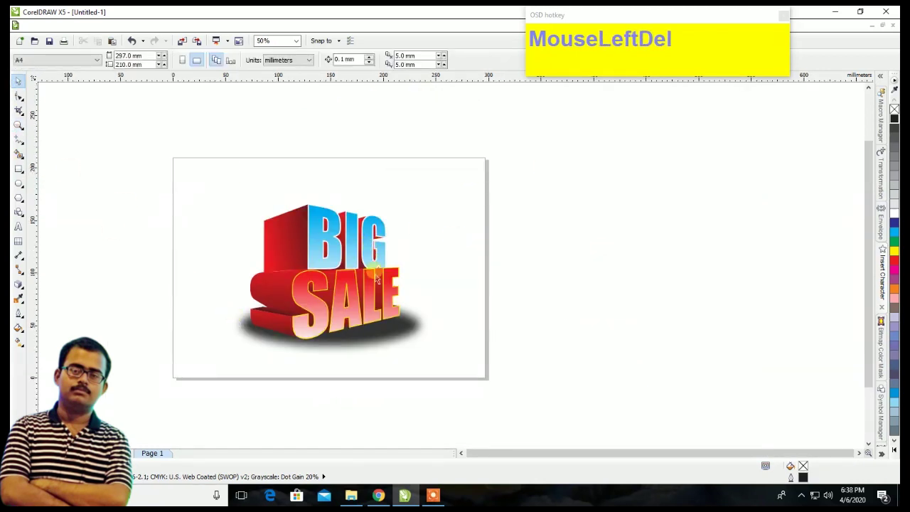
- Draw a rectangle about 257 by 197 mm around the whole design and give it a yellow fill and yellow outline
scroll(276, 257, "up", 2)
scroll(102, 190, "down", 2)
left_click(19, 168)
left_click_drag(61, 117, 332, 324)
left_click(895, 253)
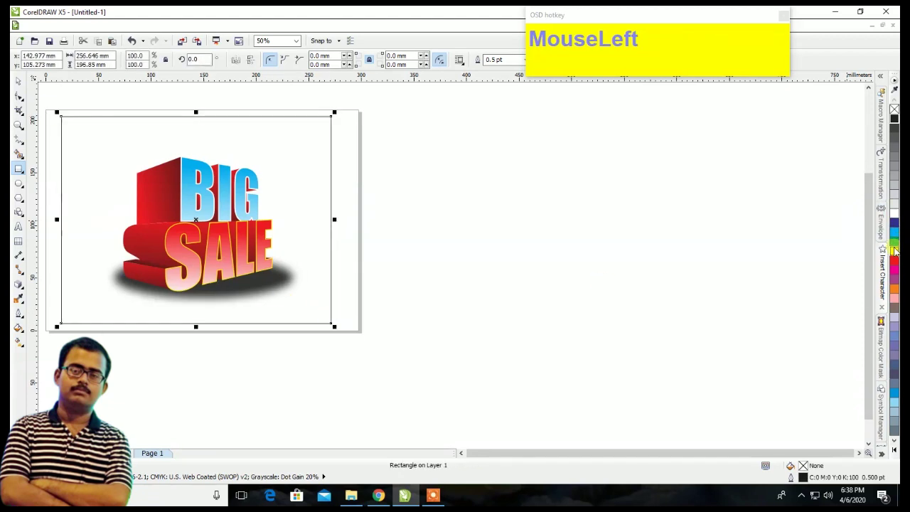
right_click(895, 253)
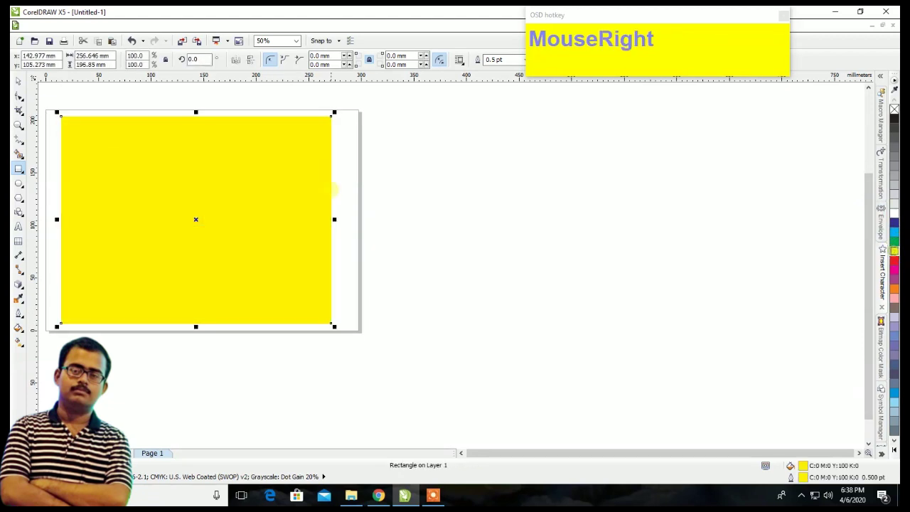
- Send the yellow rectangle behind the lettering and shadow as the background, and deselect it
left_click(18, 83)
key("shift+Page_Down")
scroll(214, 227, "down", 1)
scroll(213, 228, "up", 1)
scroll(214, 229, "up", 2)
left_click(434, 264)
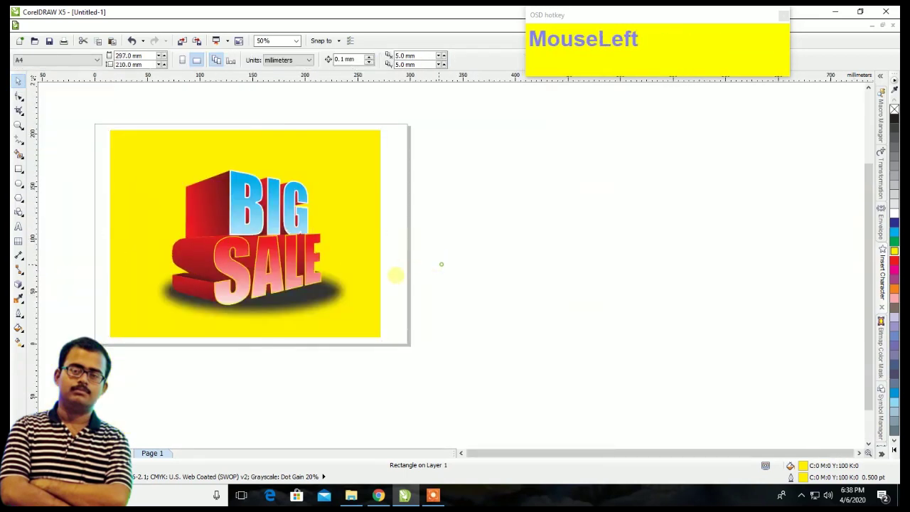
scroll(242, 245, "up", 2)
scroll(260, 273, "down", 2)
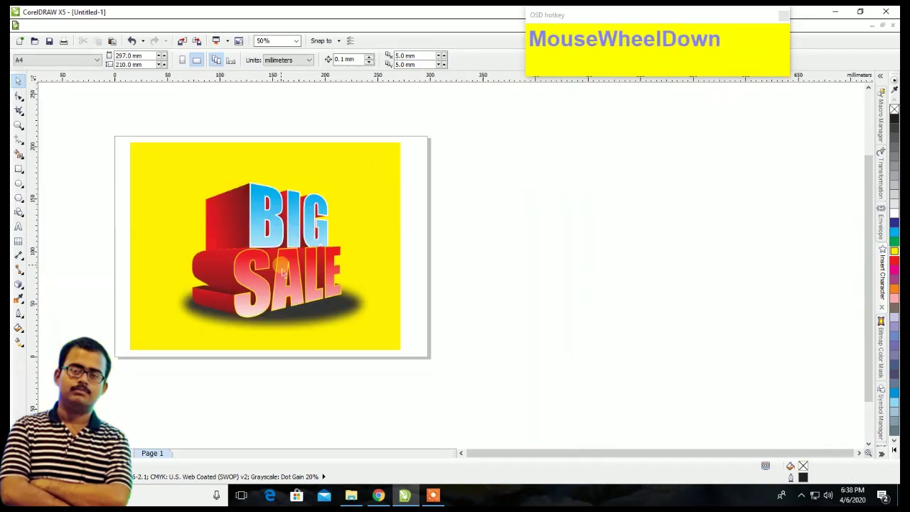